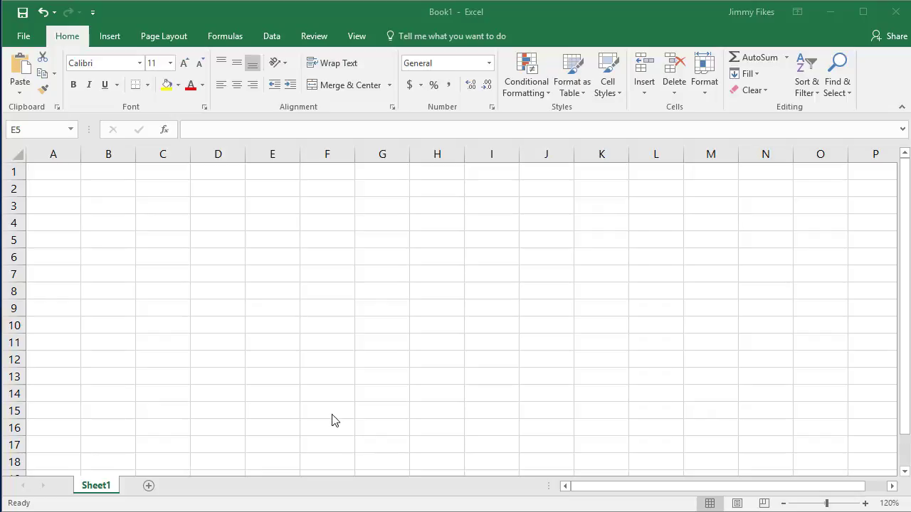
Enter the starting values 1 and 2 in cells A1 and A2.
{"action": "left_click", "coordinate": [63, 177]}
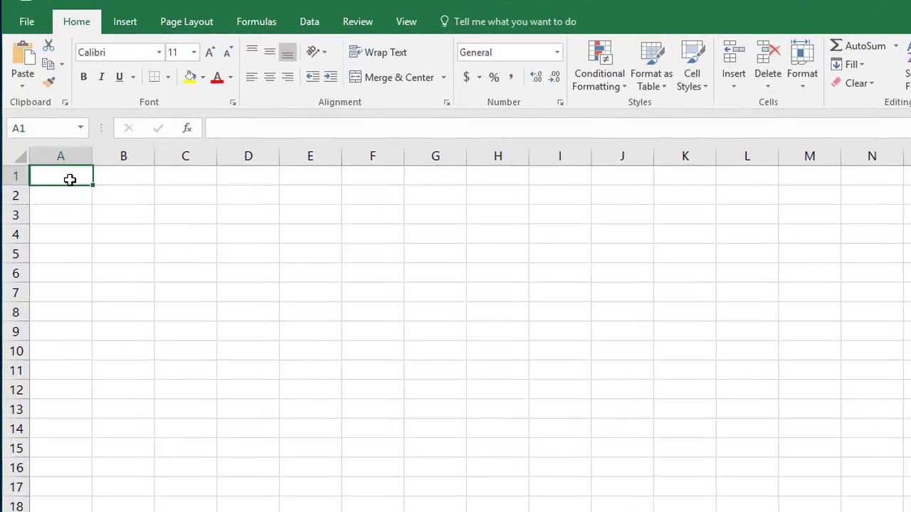
{"action": "type", "text": "1"}
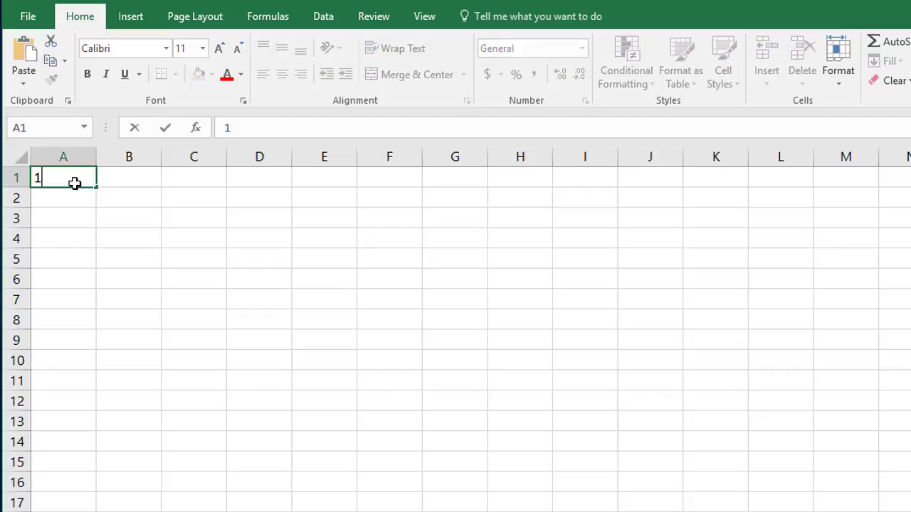
{"action": "key", "text": "Return"}
{"action": "type", "text": "2"}
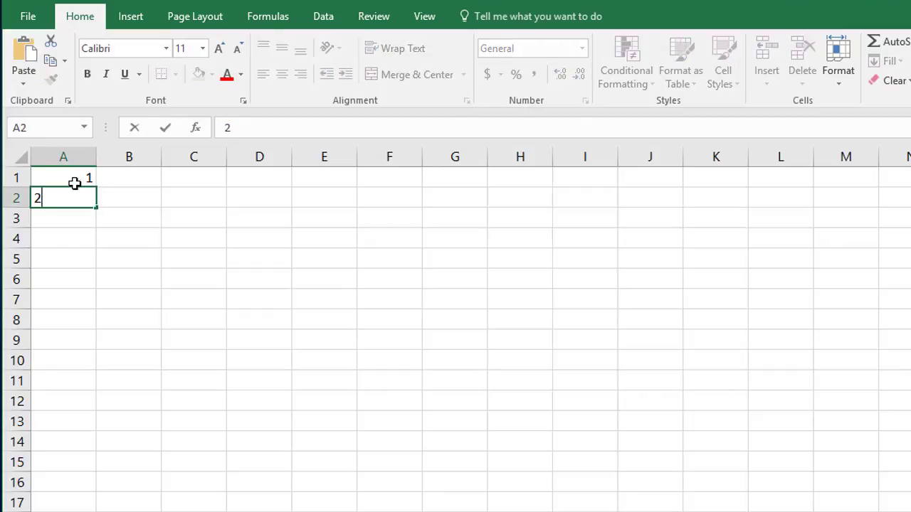
{"action": "key", "text": "Return"}
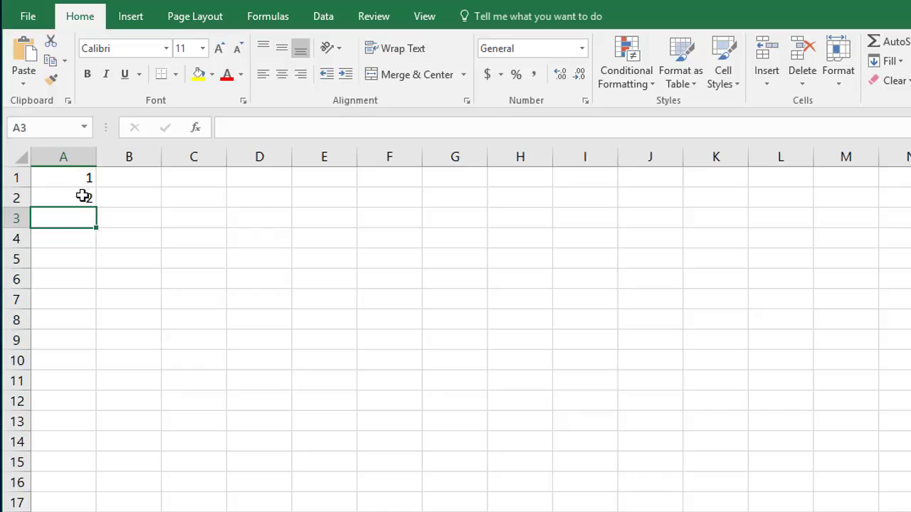
{"action": "left_click", "coordinate": [49, 182]}
{"action": "left_click", "coordinate": [50, 197]}
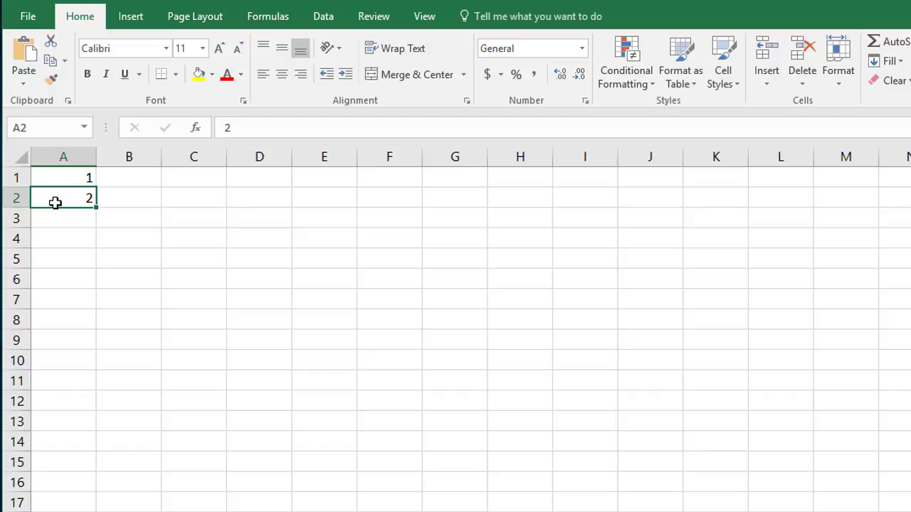
Enter the starting values 2 and 4 in cells B1 and B2.
{"action": "left_click", "coordinate": [131, 183]}
{"action": "type", "text": "2"}
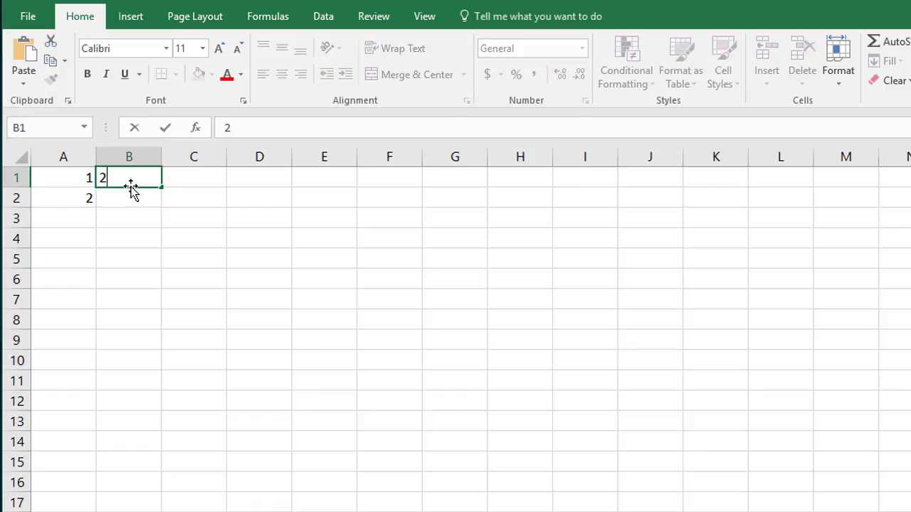
{"action": "key", "text": "Return"}
{"action": "type", "text": "4"}
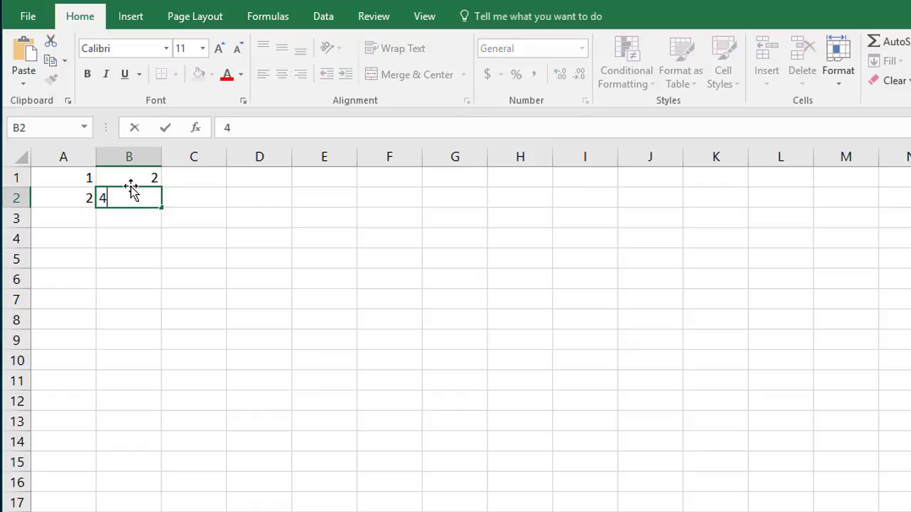
{"action": "key", "text": "Return"}
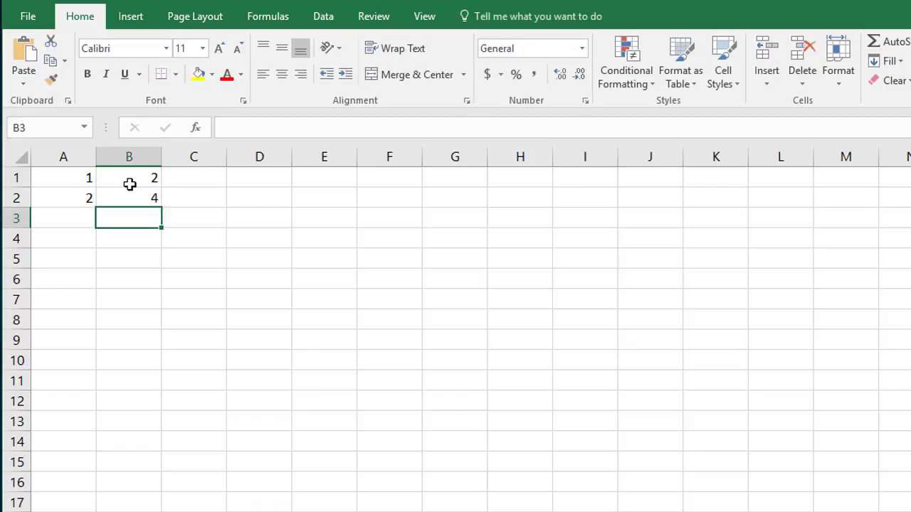
{"action": "left_click_drag", "start_coordinate": [128, 185], "coordinate": [129, 195]}
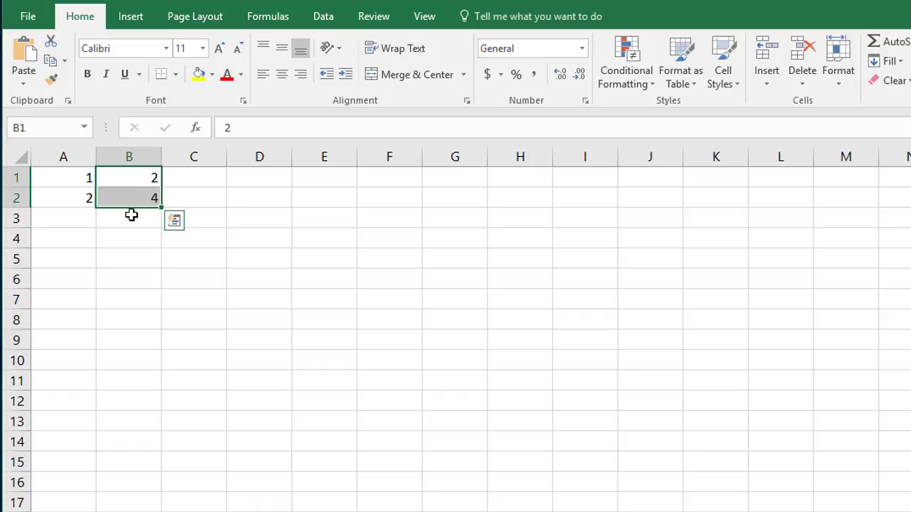
{"action": "left_click_drag", "start_coordinate": [69, 182], "coordinate": [76, 196]}
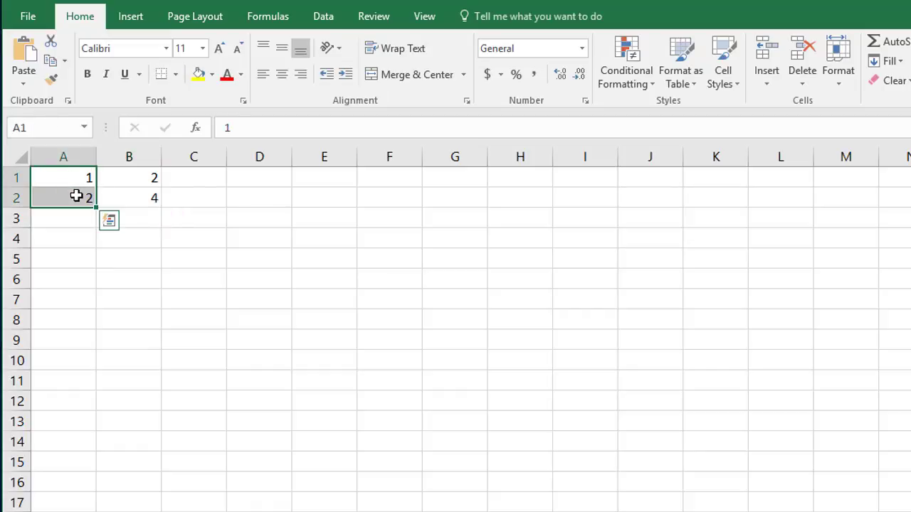
Enter the values 0, 5 and 10 in cells C1 to C3.
{"action": "left_click", "coordinate": [205, 180]}
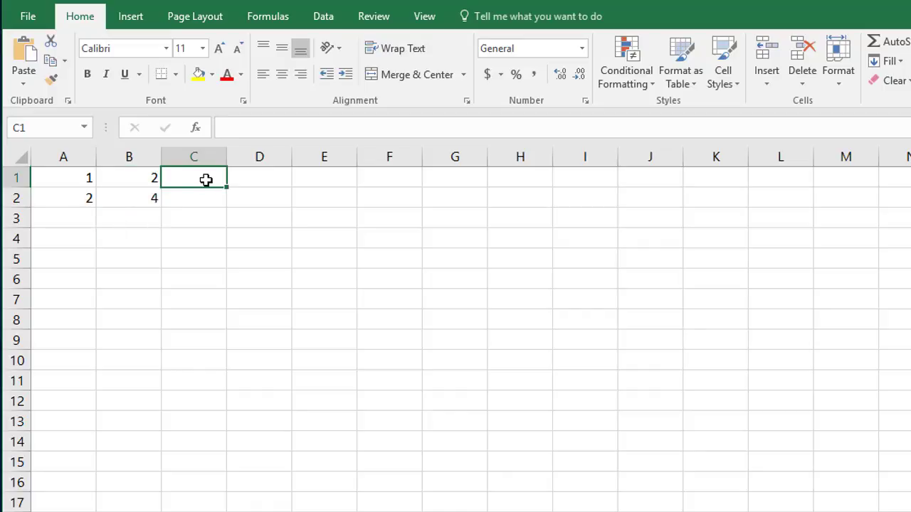
{"action": "type", "text": "0"}
{"action": "key", "text": "Return"}
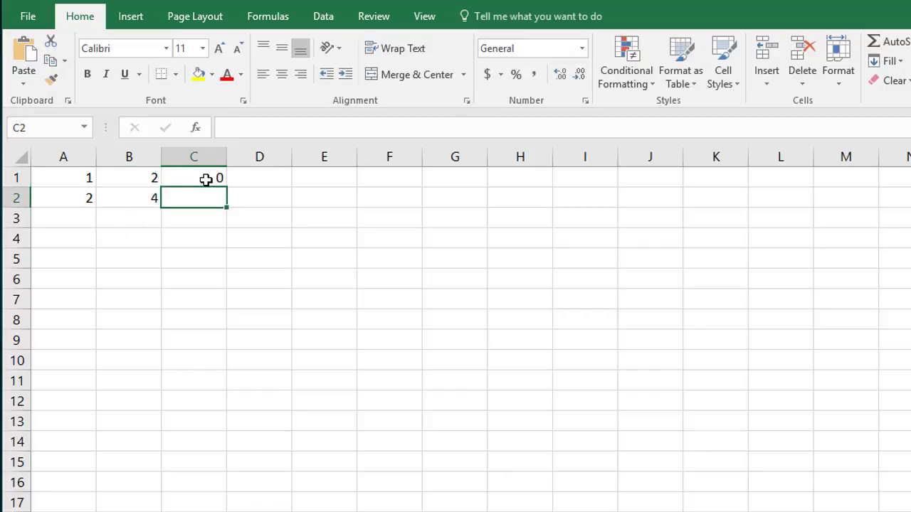
{"action": "type", "text": "5"}
{"action": "key", "text": "Return"}
{"action": "type", "text": "1"}
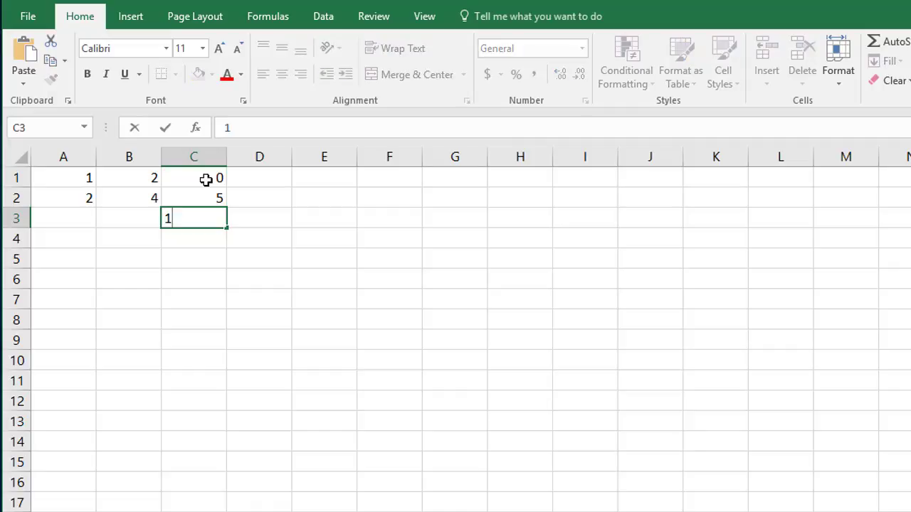
{"action": "type", "text": "0"}
{"action": "key", "text": "Return"}
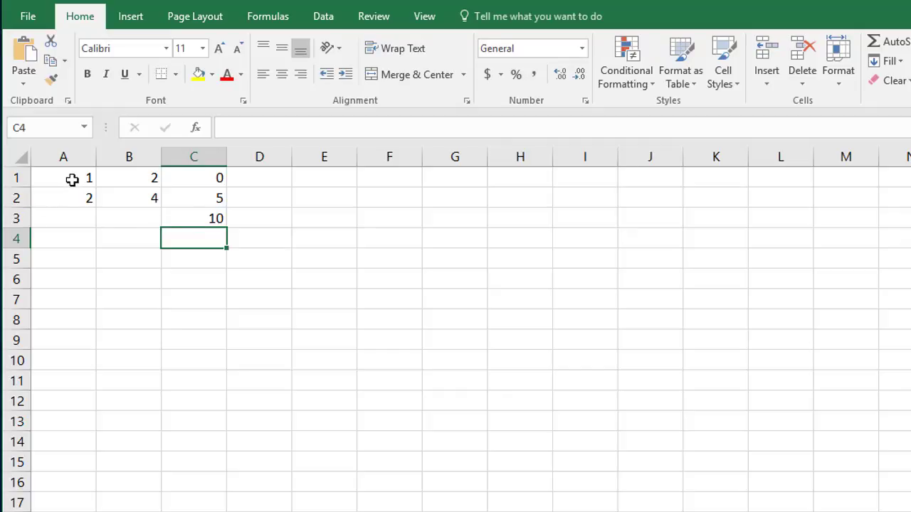
Extend the number pattern from A1:A2 down column A to row 15 with AutoFill.
{"action": "left_click_drag", "start_coordinate": [72, 180], "coordinate": [70, 198]}
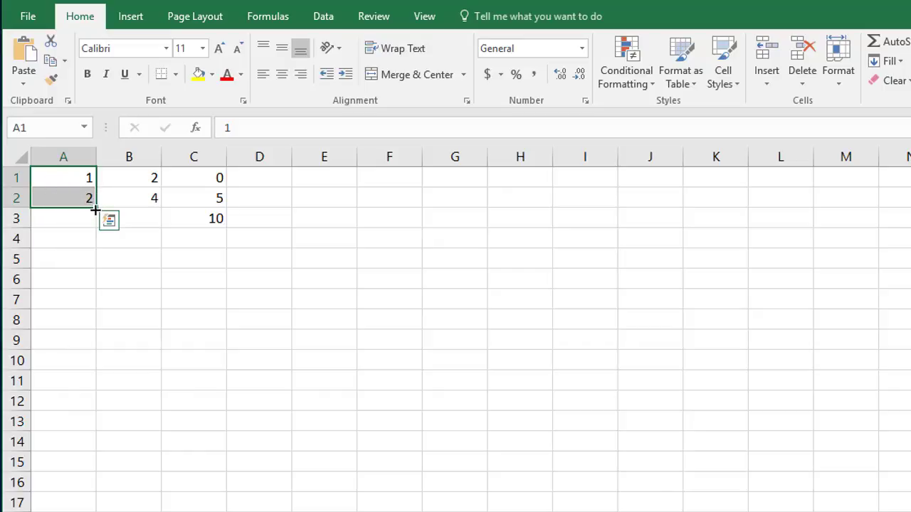
{"action": "left_click_drag", "start_coordinate": [95, 210], "coordinate": [102, 479]}
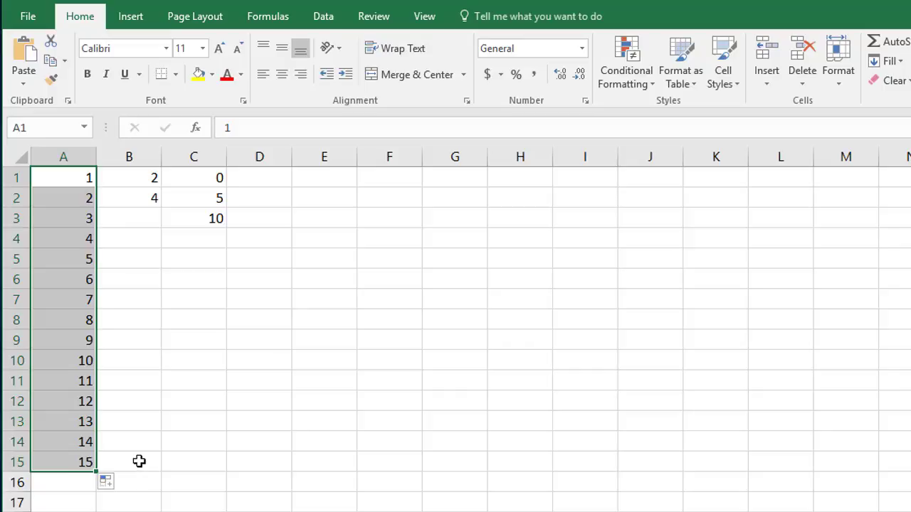
{"action": "left_click", "coordinate": [86, 255]}
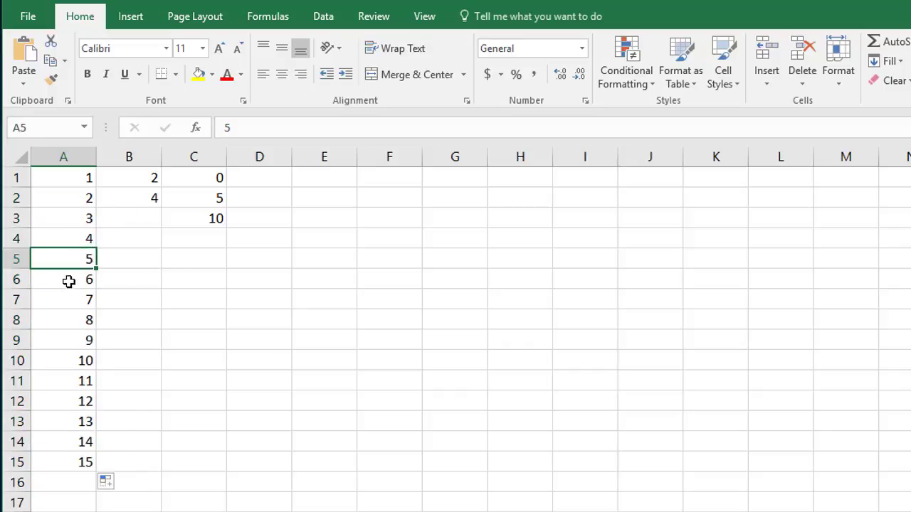
{"action": "left_click", "coordinate": [69, 281]}
{"action": "left_click", "coordinate": [69, 303]}
{"action": "left_click_drag", "start_coordinate": [55, 176], "coordinate": [61, 202]}
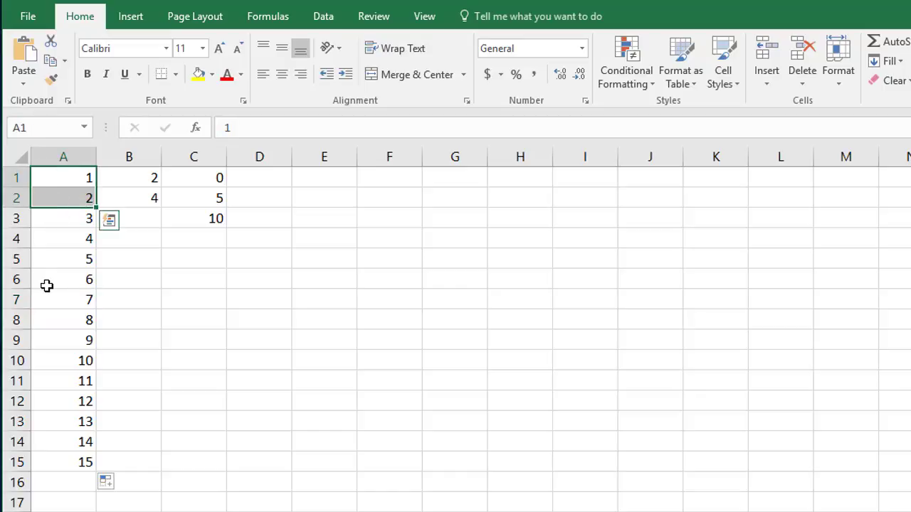
Extend the even-number pattern from B1:B2 down column B to row 16 with AutoFill.
{"action": "left_click", "coordinate": [138, 177]}
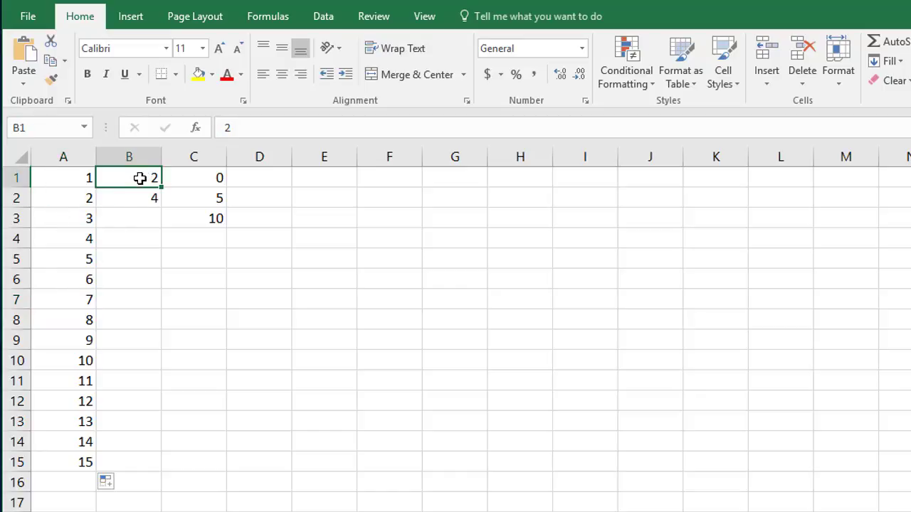
{"action": "left_click", "coordinate": [138, 233]}
{"action": "left_click_drag", "start_coordinate": [130, 177], "coordinate": [131, 196]}
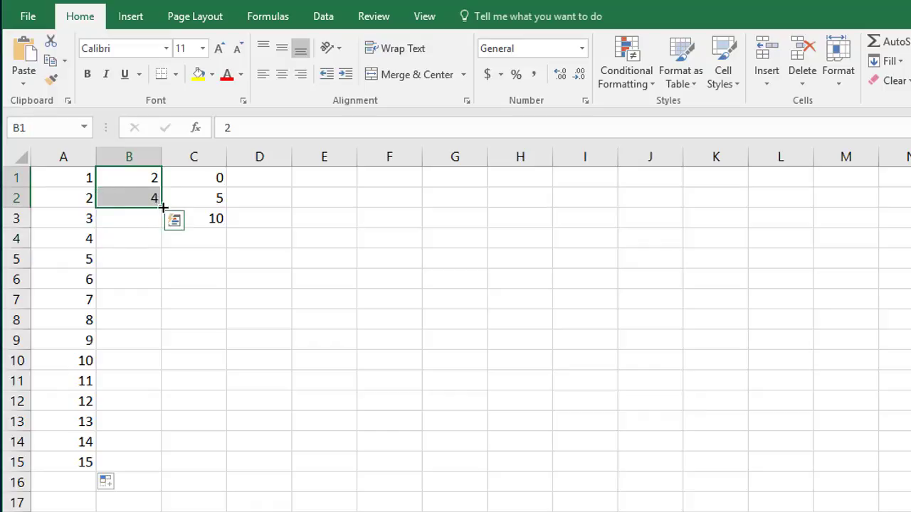
{"action": "left_click_drag", "start_coordinate": [163, 207], "coordinate": [178, 501]}
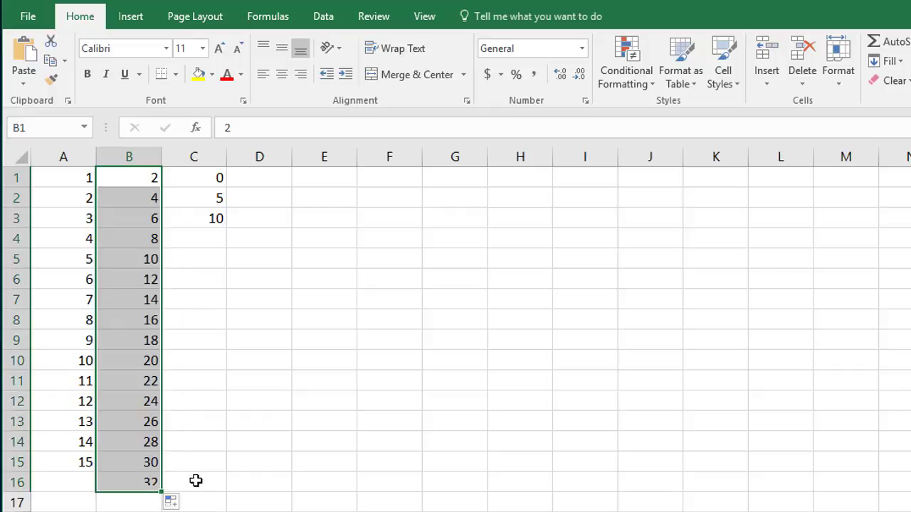
{"action": "left_click", "coordinate": [126, 204]}
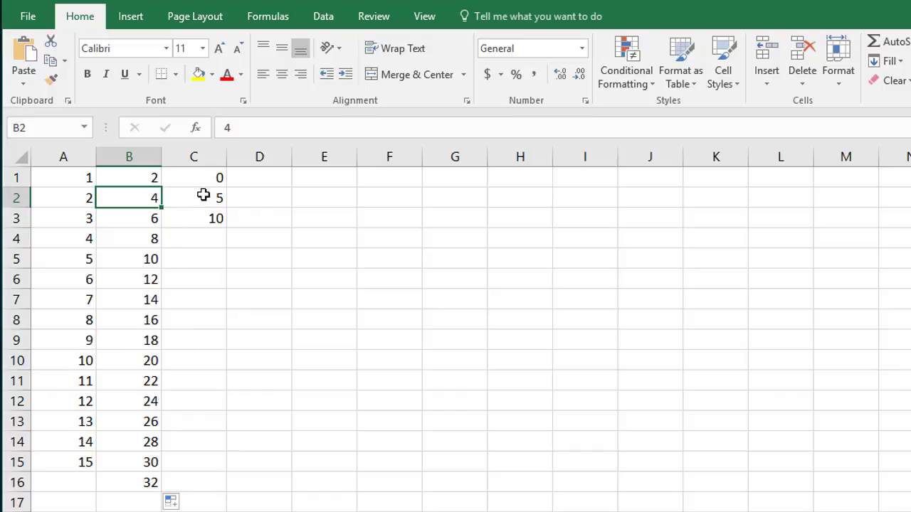
Extend the multiples-of-five pattern from C1:C2 down column C to row 16 with AutoFill.
{"action": "left_click_drag", "start_coordinate": [202, 179], "coordinate": [200, 202]}
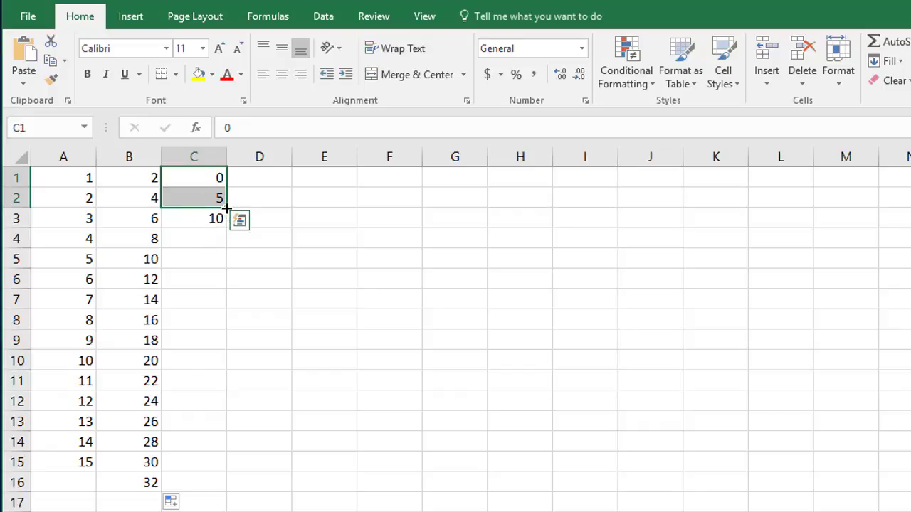
{"action": "left_click_drag", "start_coordinate": [227, 208], "coordinate": [227, 497]}
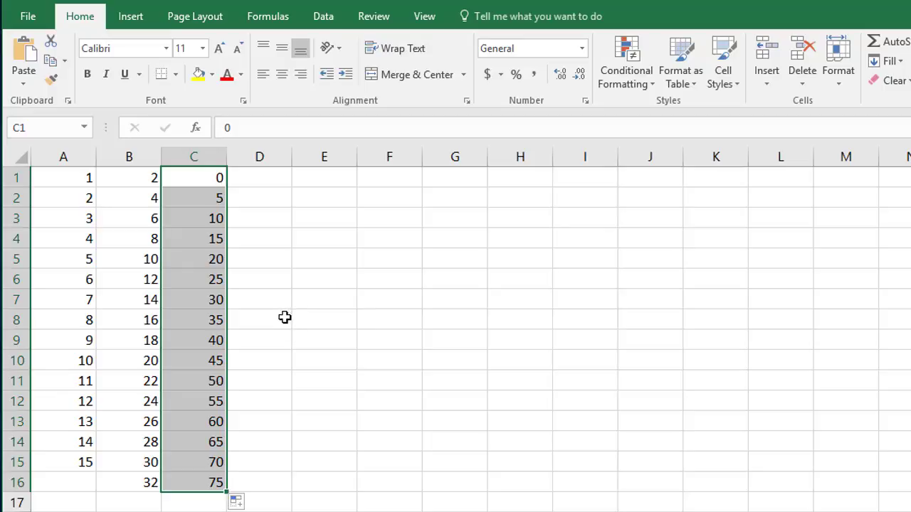
{"action": "left_click", "coordinate": [131, 280]}
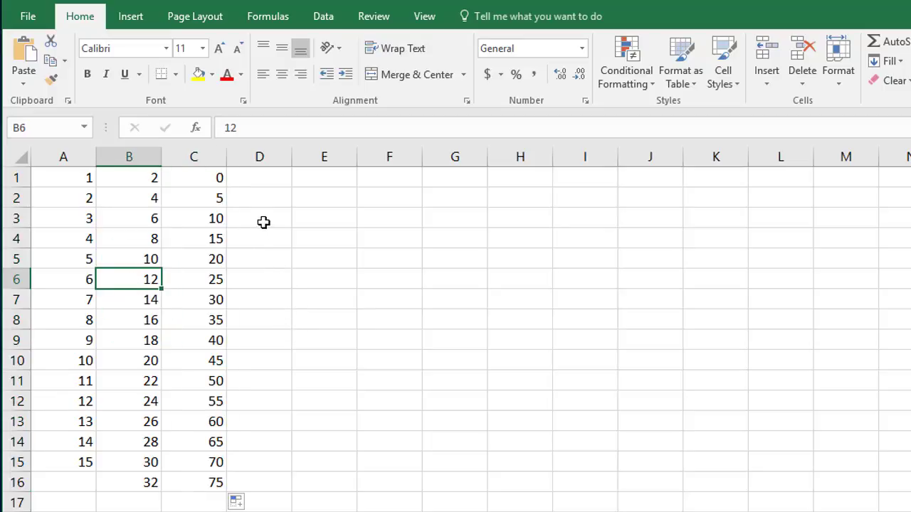
Enter Monday in cell D1 as the start of a weekday series.
{"action": "left_click", "coordinate": [259, 182]}
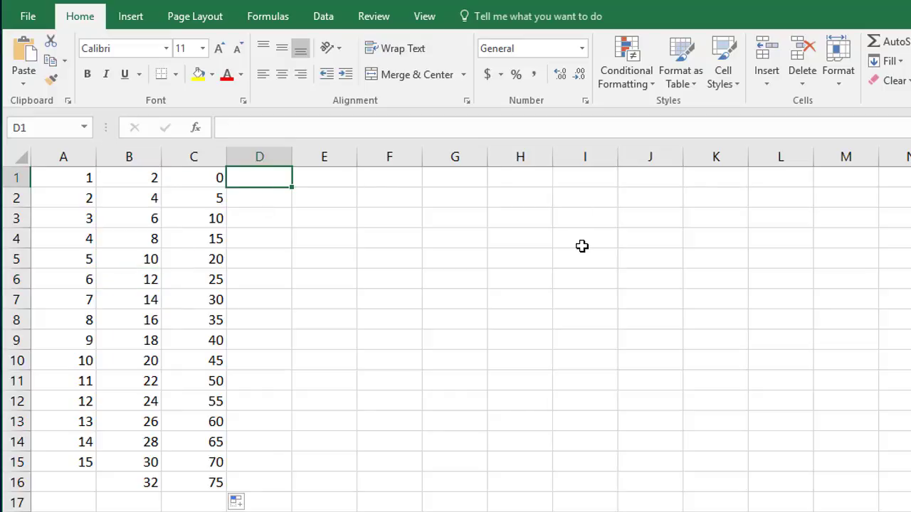
{"action": "type", "text": "Monday"}
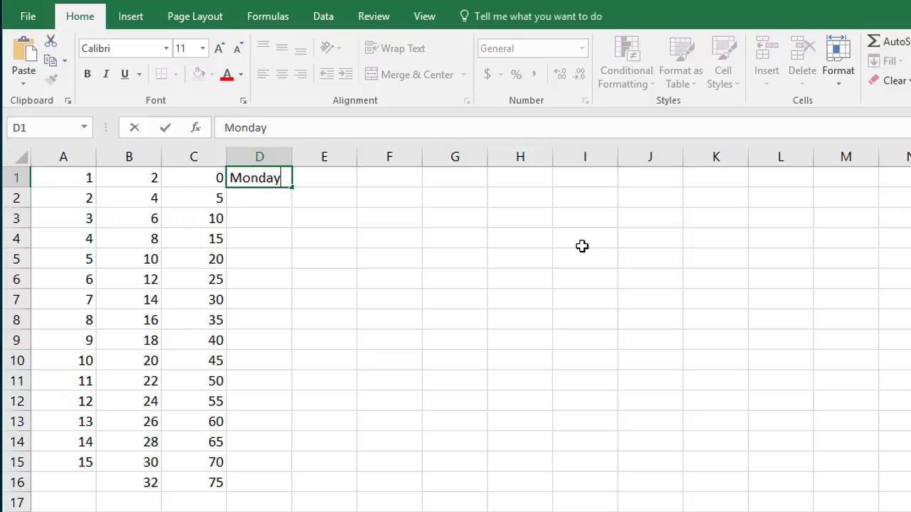
{"action": "key", "text": "Return"}
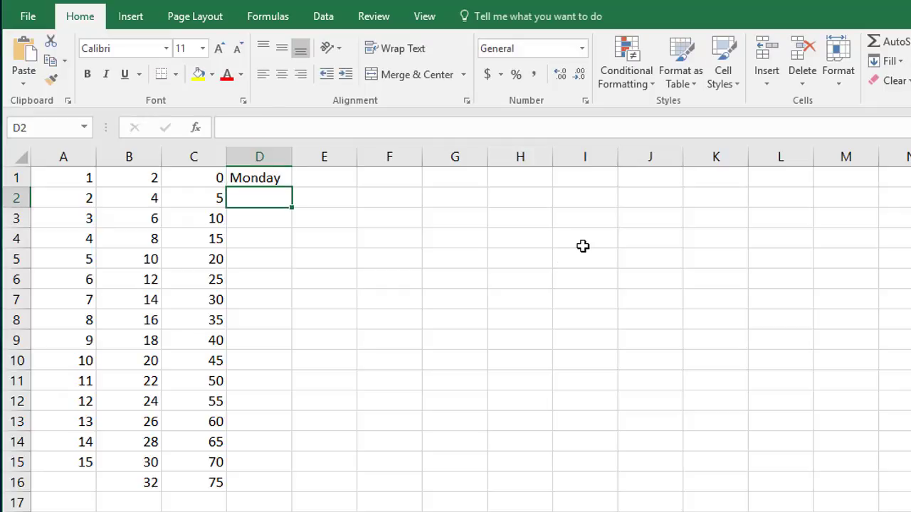
{"action": "left_click", "coordinate": [283, 179]}
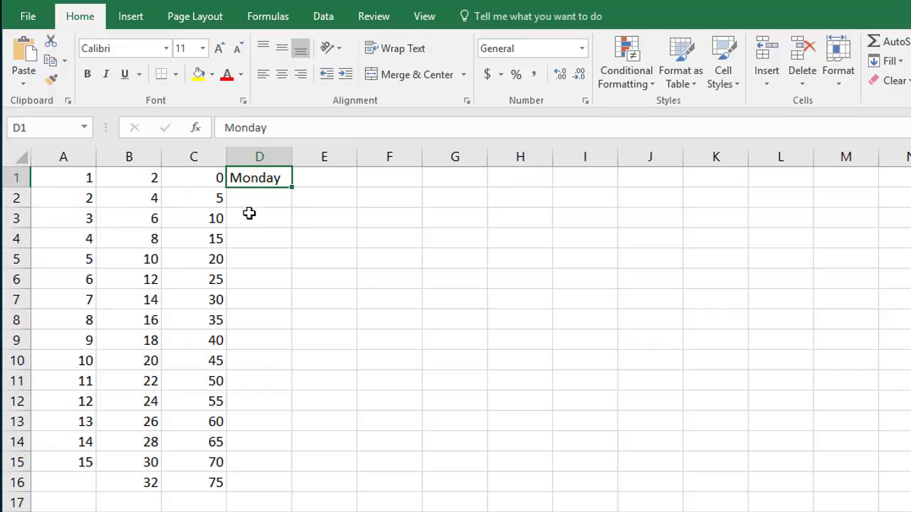
Extend the weekday series from Monday in D1 down to Saturday in D6 with AutoFill.
{"action": "left_click", "coordinate": [50, 182]}
{"action": "left_click_drag", "start_coordinate": [237, 197], "coordinate": [368, 254]}
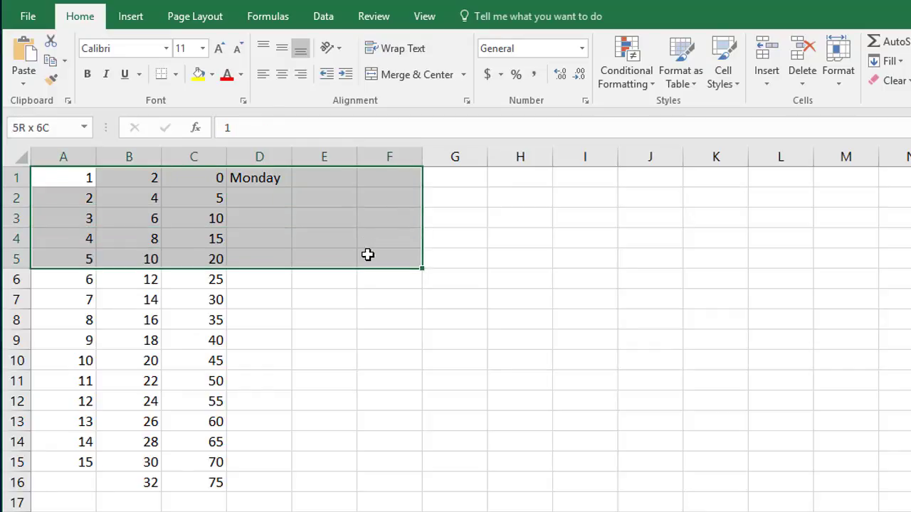
{"action": "left_click", "coordinate": [415, 16]}
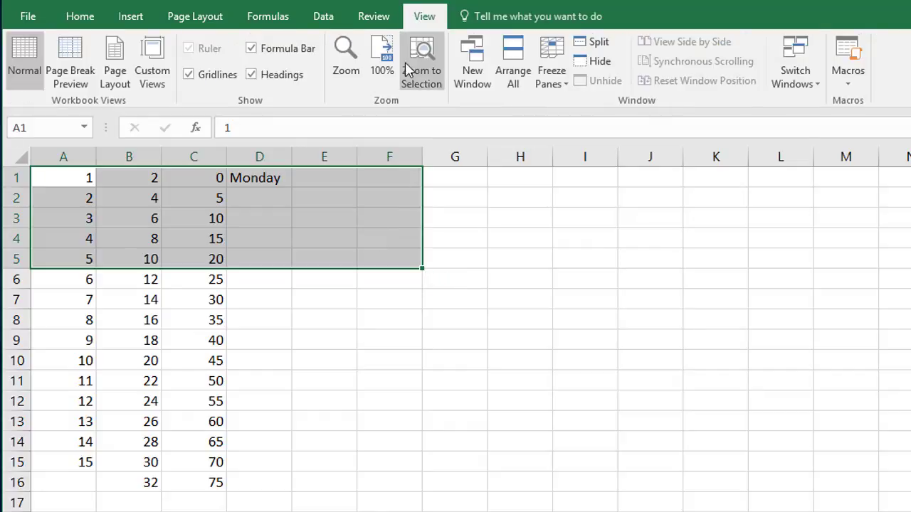
{"action": "left_click", "coordinate": [433, 68]}
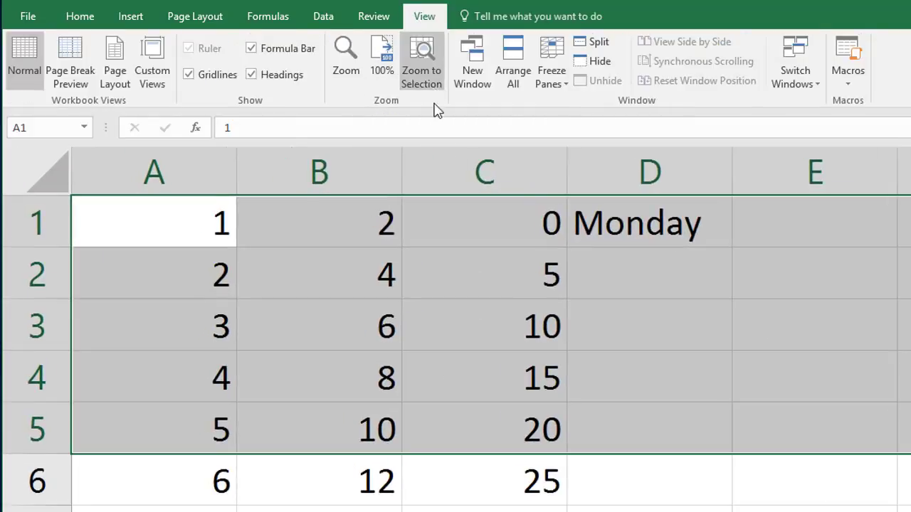
{"action": "left_click", "coordinate": [649, 301]}
{"action": "left_click", "coordinate": [659, 228]}
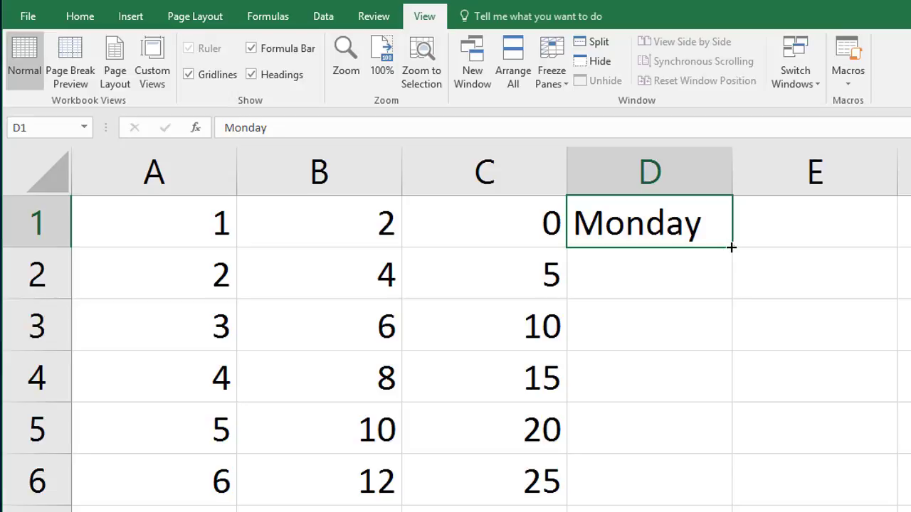
{"action": "left_click_drag", "start_coordinate": [731, 252], "coordinate": [740, 508]}
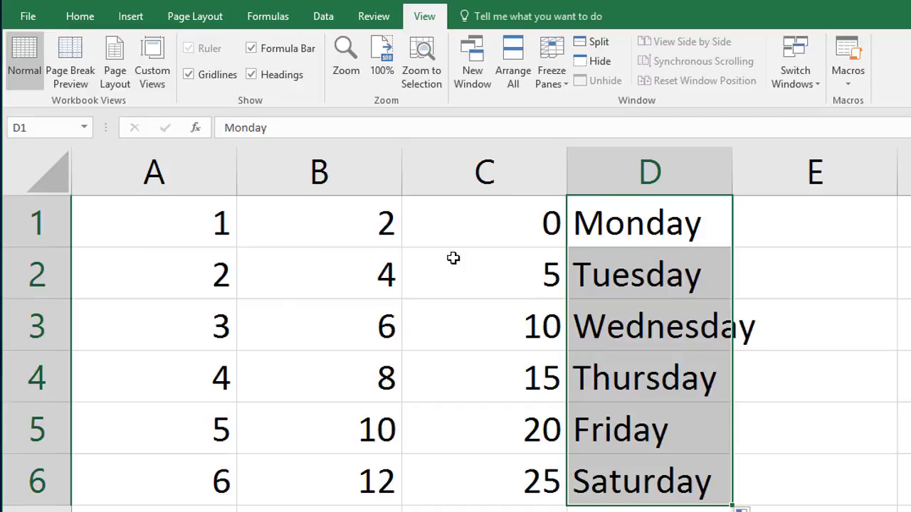
{"action": "scroll", "coordinate": [455, 327], "scroll_direction": "down", "scroll_amount": 5, "text": "ctrl"}
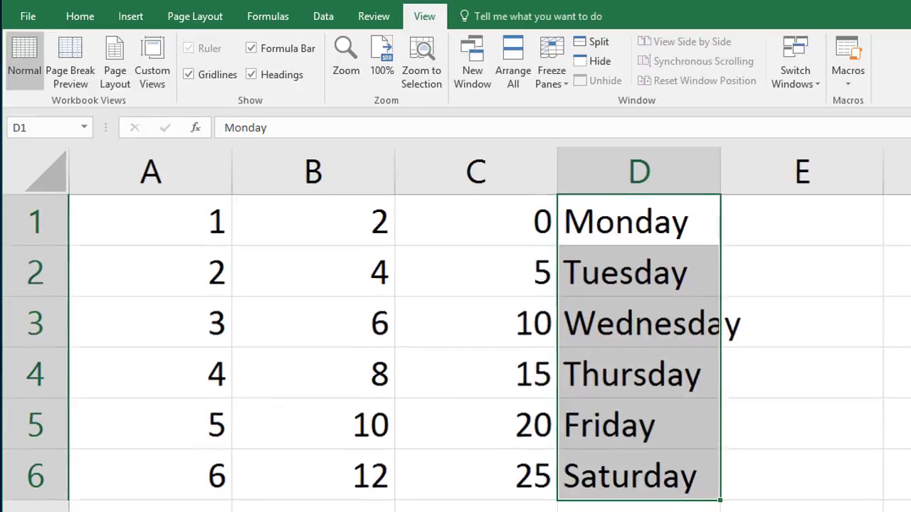
Check the weekday names filled in column D.
{"action": "scroll", "coordinate": [455, 328], "scroll_direction": "down", "scroll_amount": 2, "text": "ctrl"}
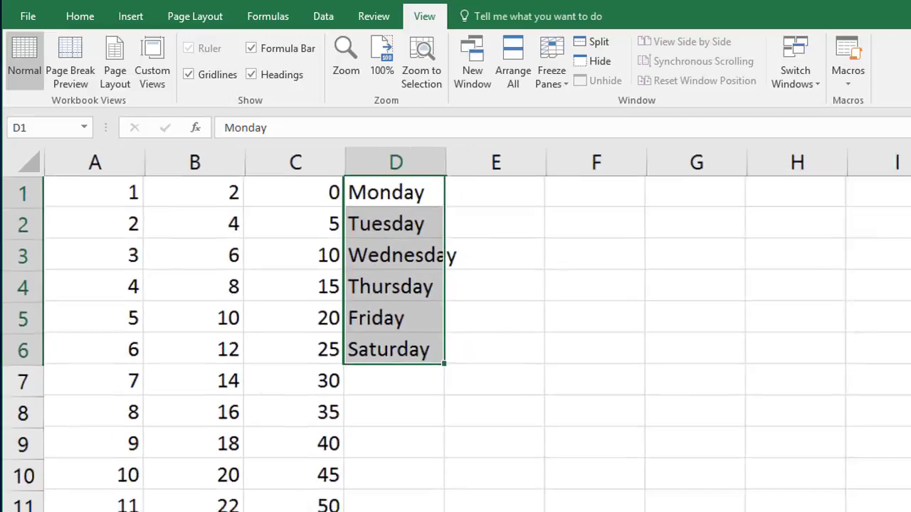
{"action": "left_click", "coordinate": [342, 256]}
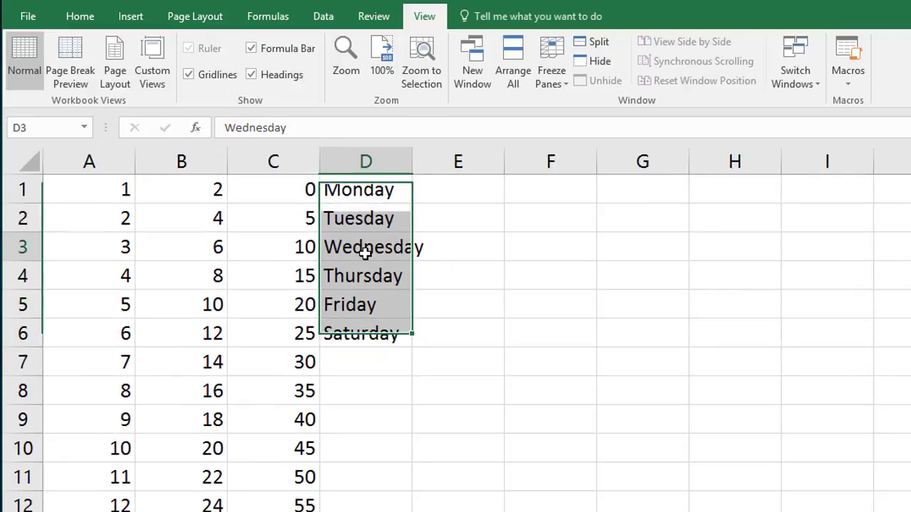
{"action": "left_click", "coordinate": [357, 278]}
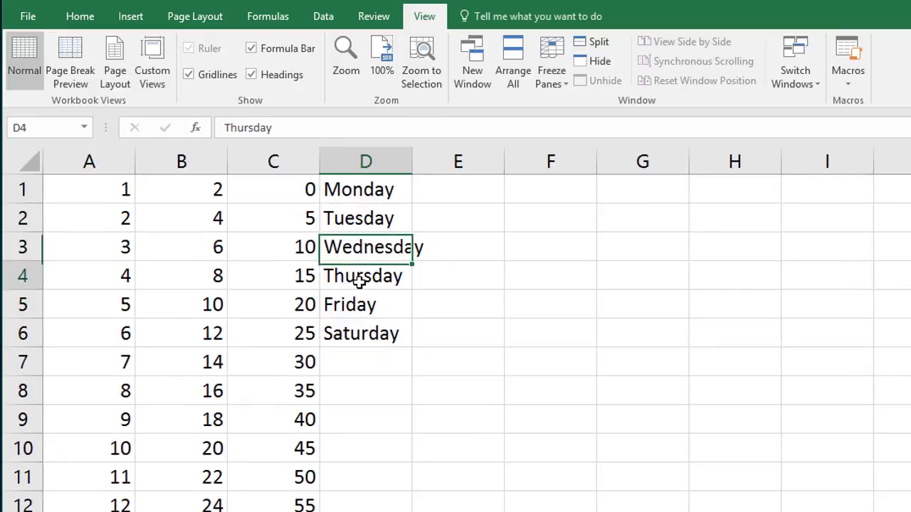
{"action": "left_click", "coordinate": [355, 340]}
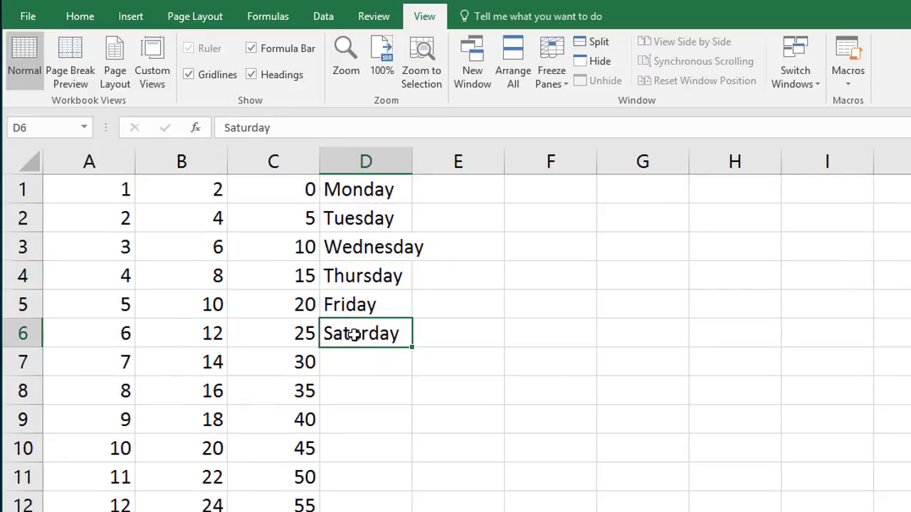
Try extending the weekday series from Tuesday in D2 across row 2 with AutoFill, and undo the fill.
{"action": "left_click", "coordinate": [377, 219]}
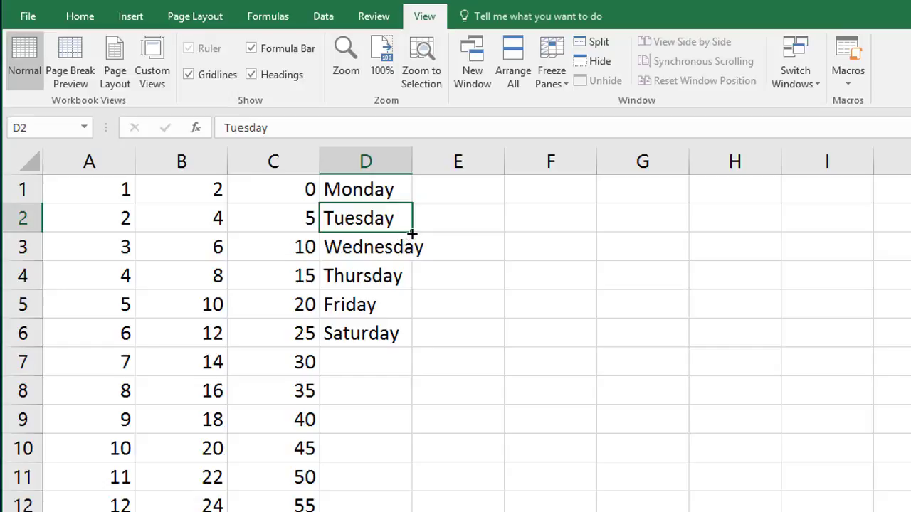
{"action": "left_click_drag", "start_coordinate": [412, 234], "coordinate": [889, 241]}
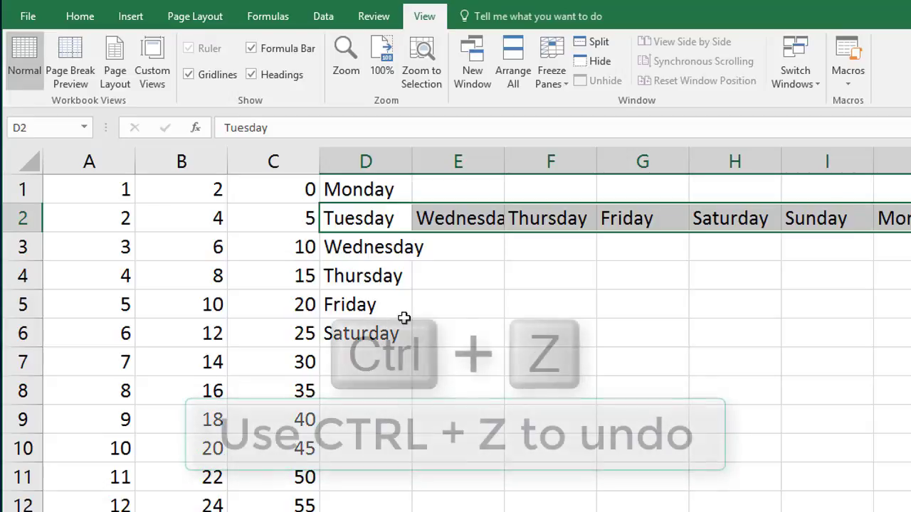
{"action": "left_click", "coordinate": [550, 331]}
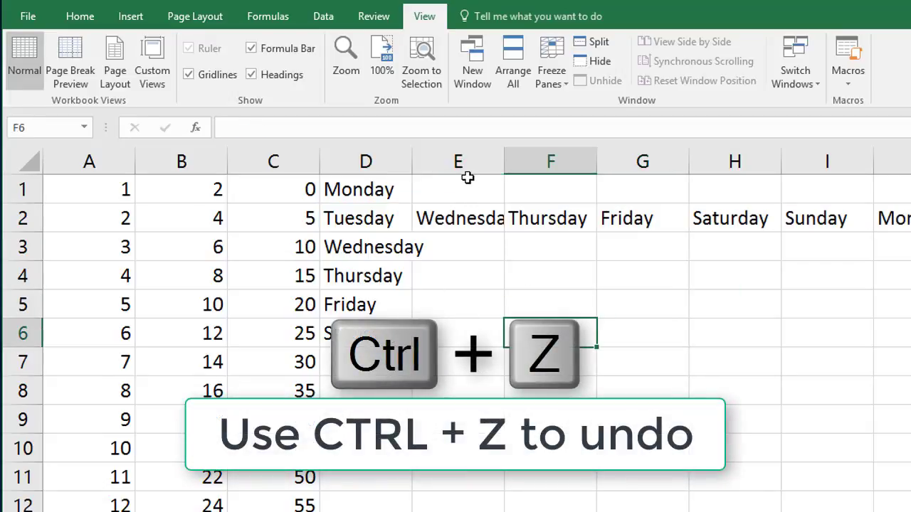
{"action": "key", "text": "ctrl+z"}
{"action": "key", "text": "ctrl+z"}
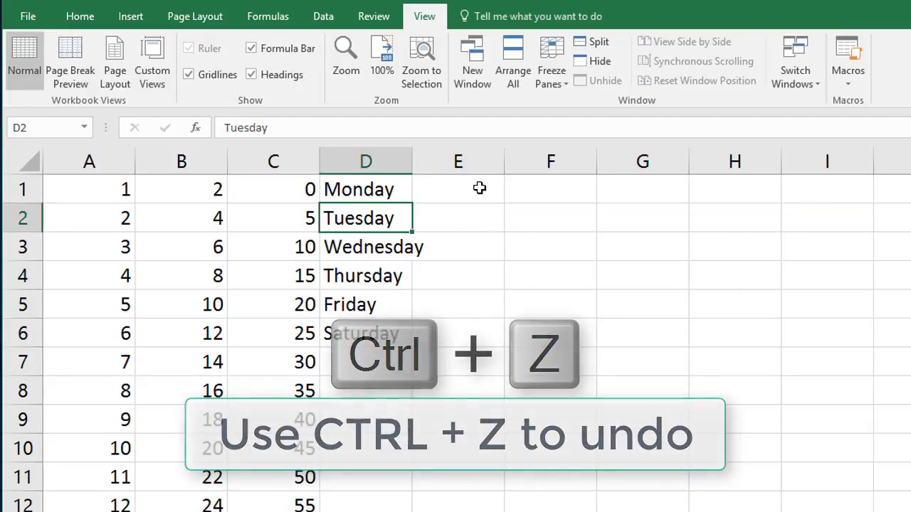
Enter Mon in cell E1 and extend the abbreviated weekday series down column E to row 12 with AutoFill.
{"action": "left_click", "coordinate": [480, 189]}
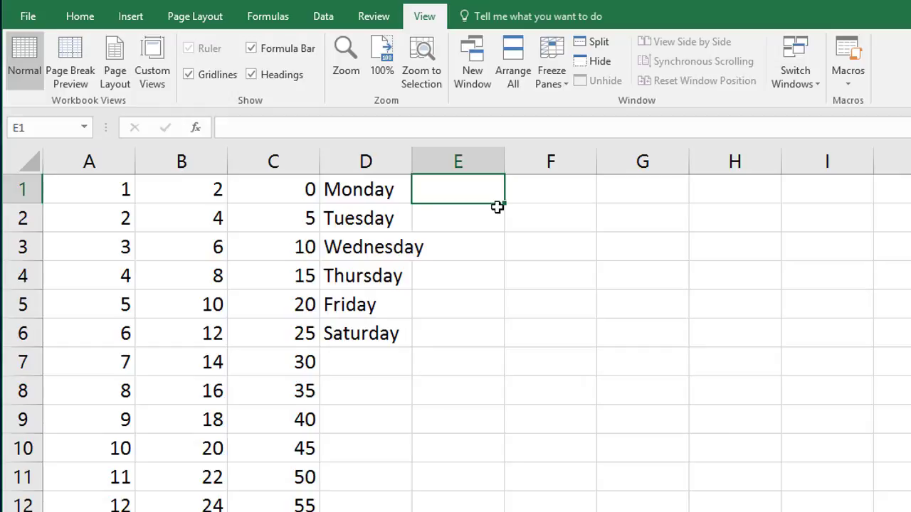
{"action": "type", "text": "Mon"}
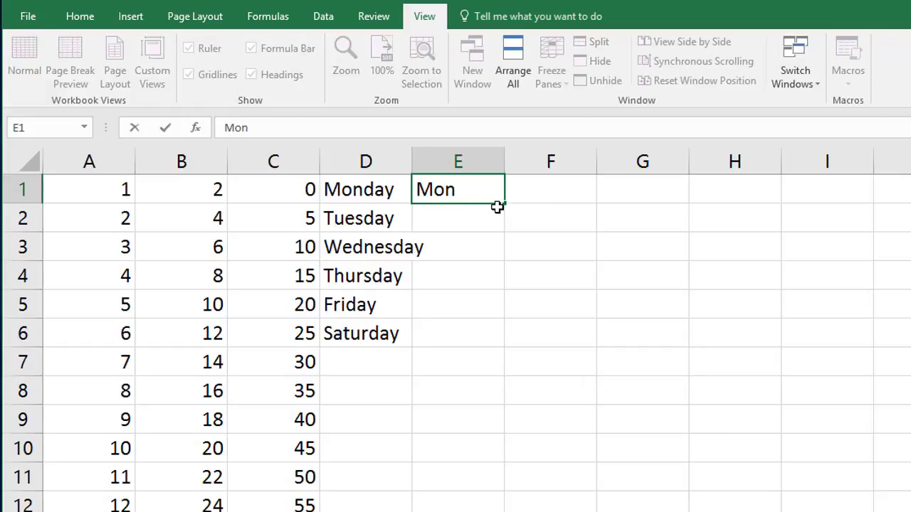
{"action": "key", "text": "Return"}
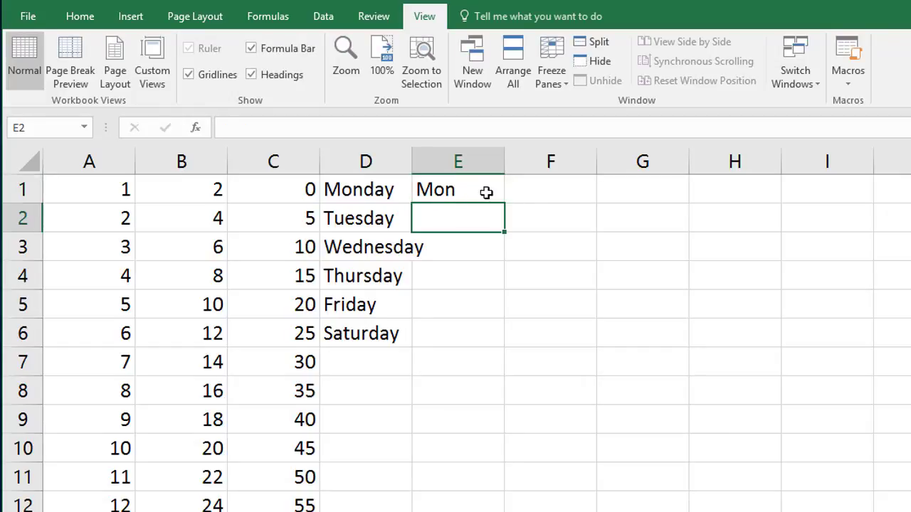
{"action": "left_click", "coordinate": [479, 196]}
{"action": "left_click_drag", "start_coordinate": [503, 204], "coordinate": [502, 506]}
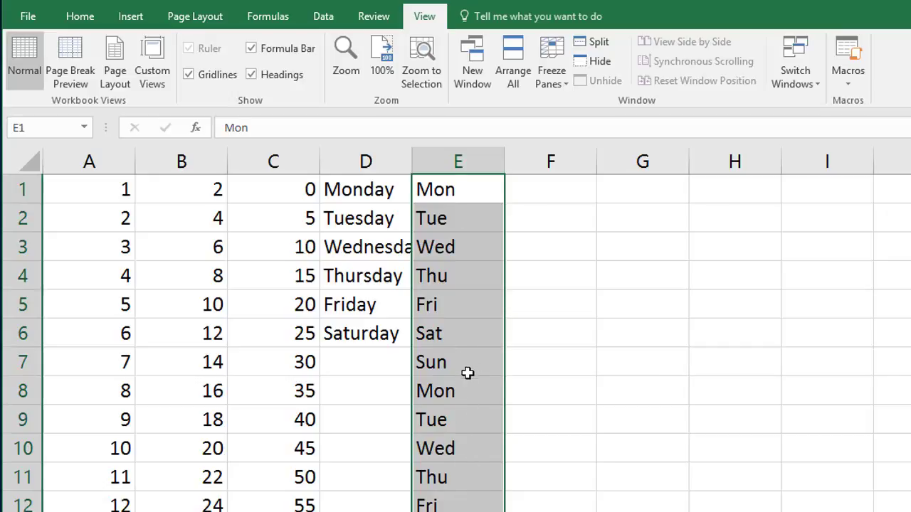
Enter Thu in cell F1 and extend the abbreviated weekday series down column F to row 10 with AutoFill.
{"action": "left_click", "coordinate": [548, 194]}
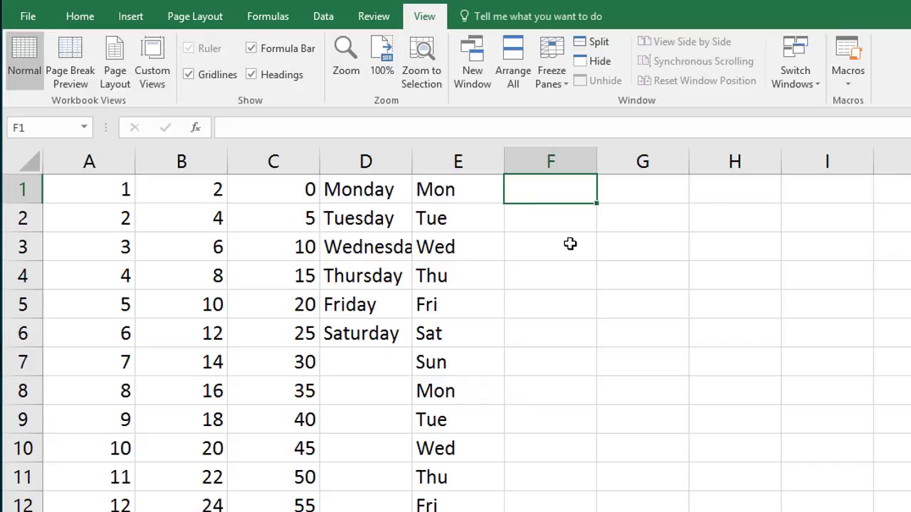
{"action": "type", "text": "Thu"}
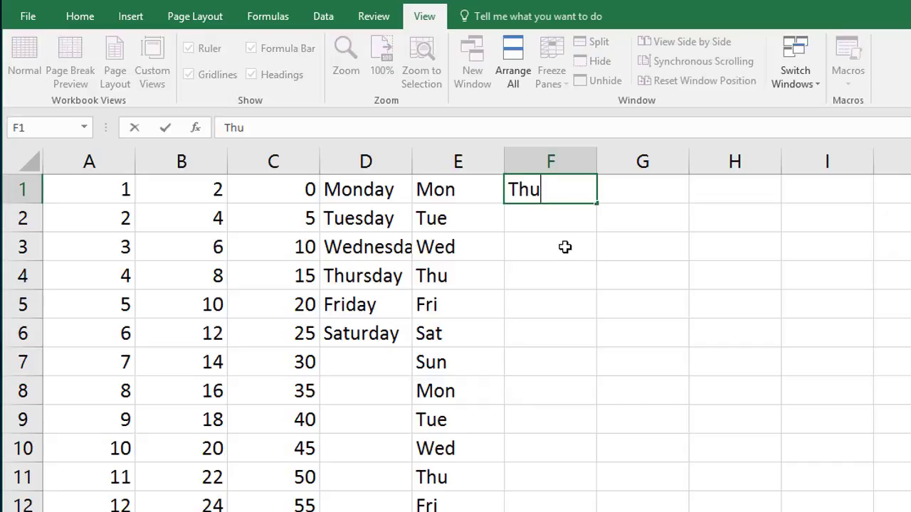
{"action": "left_click", "coordinate": [564, 247]}
{"action": "left_click", "coordinate": [586, 188]}
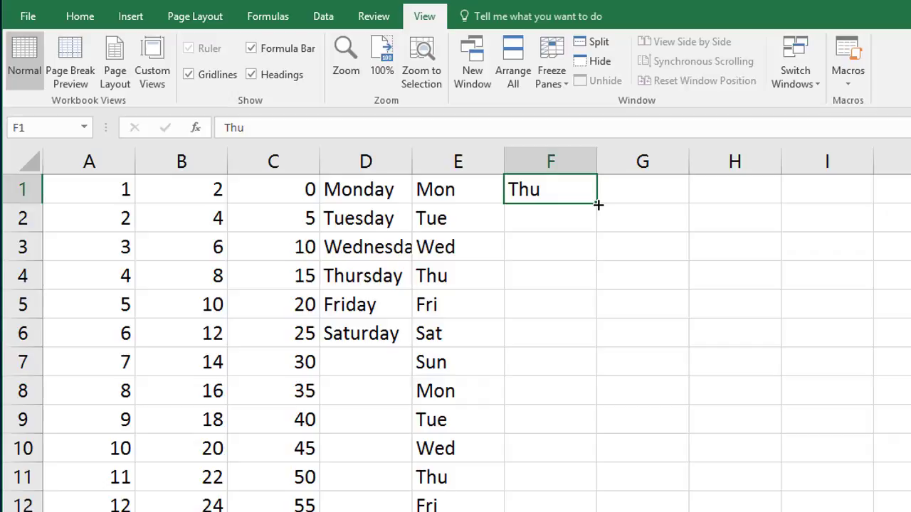
{"action": "left_click_drag", "start_coordinate": [597, 205], "coordinate": [579, 463]}
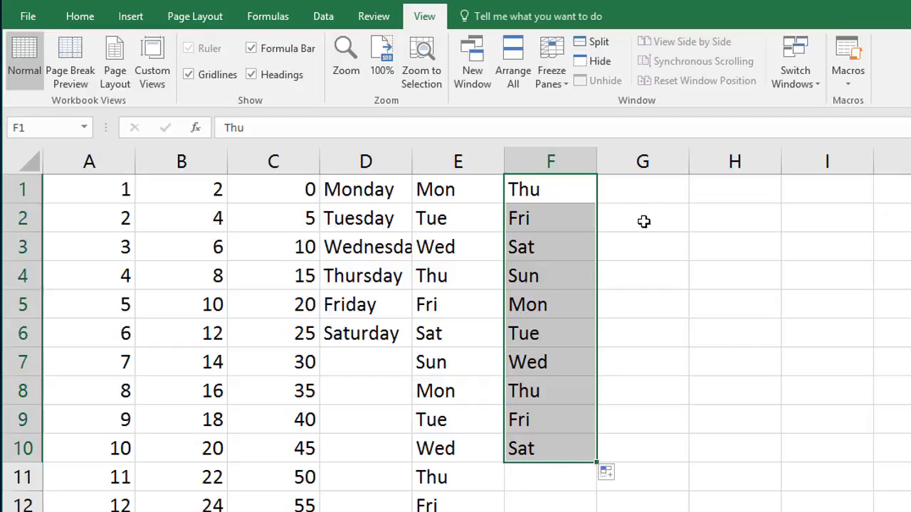
Enter Jan in cell G1 and extend the abbreviated month series down column G to row 16 with AutoFill.
{"action": "left_click", "coordinate": [641, 195]}
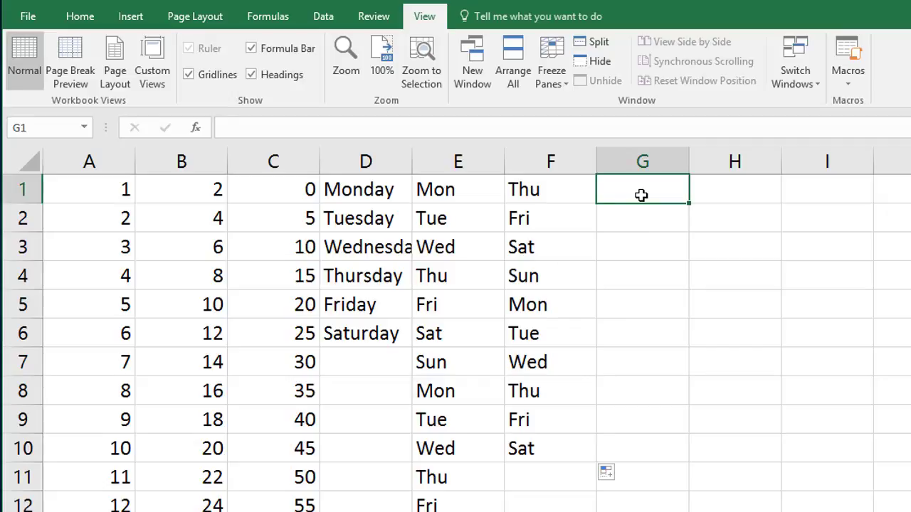
{"action": "type", "text": "Jan"}
{"action": "key", "text": "Return"}
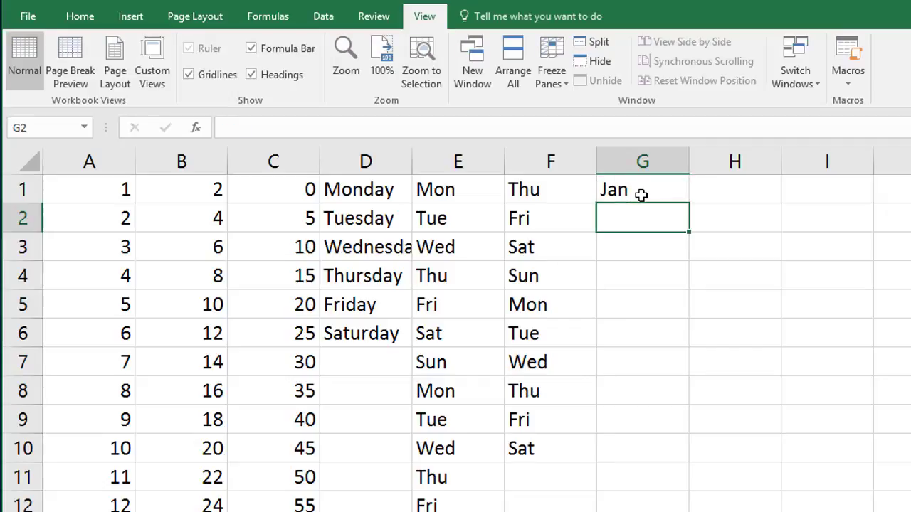
{"action": "left_click", "coordinate": [641, 195]}
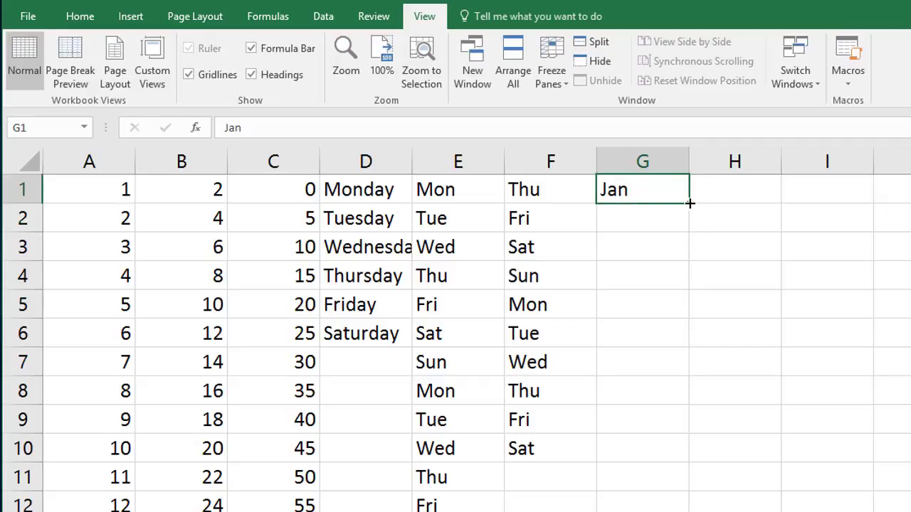
{"action": "left_click_drag", "start_coordinate": [689, 204], "coordinate": [698, 491]}
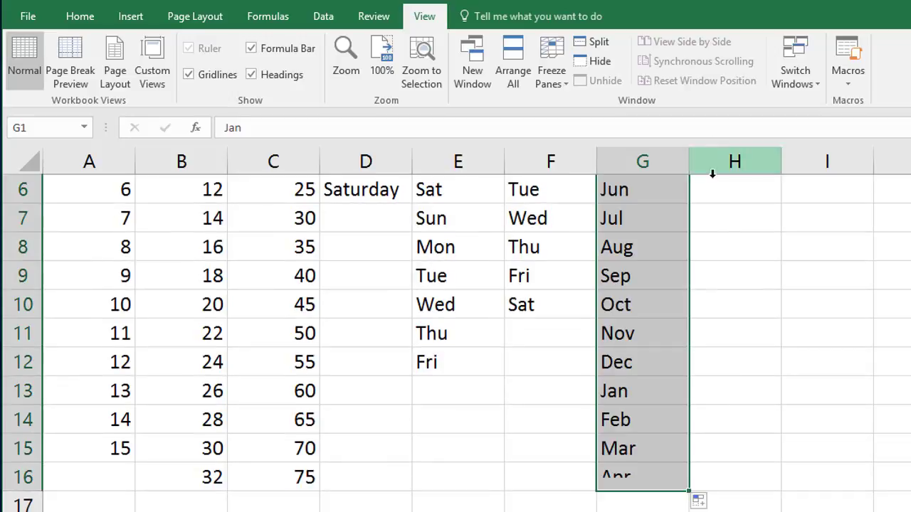
{"action": "scroll", "coordinate": [728, 282], "scroll_direction": "up", "scroll_amount": 2}
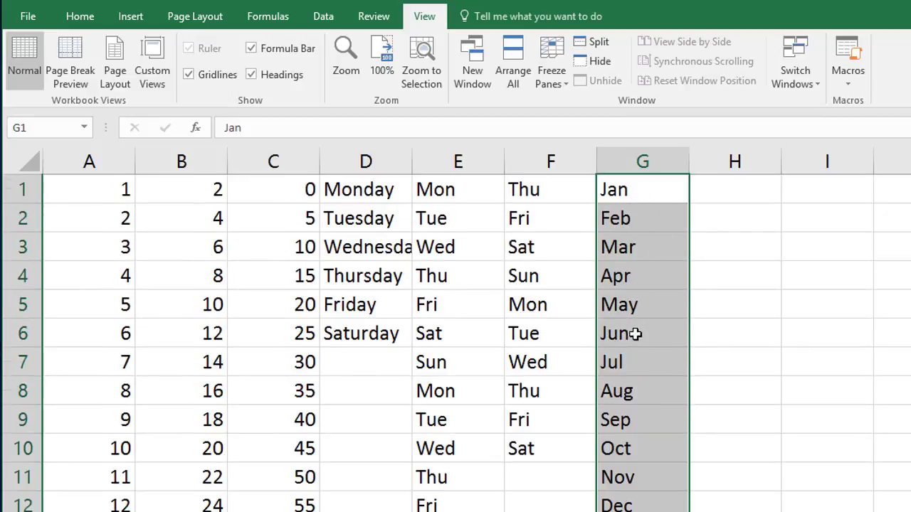
{"action": "left_click", "coordinate": [644, 507]}
{"action": "scroll", "coordinate": [644, 493], "scroll_direction": "down", "scroll_amount": 1}
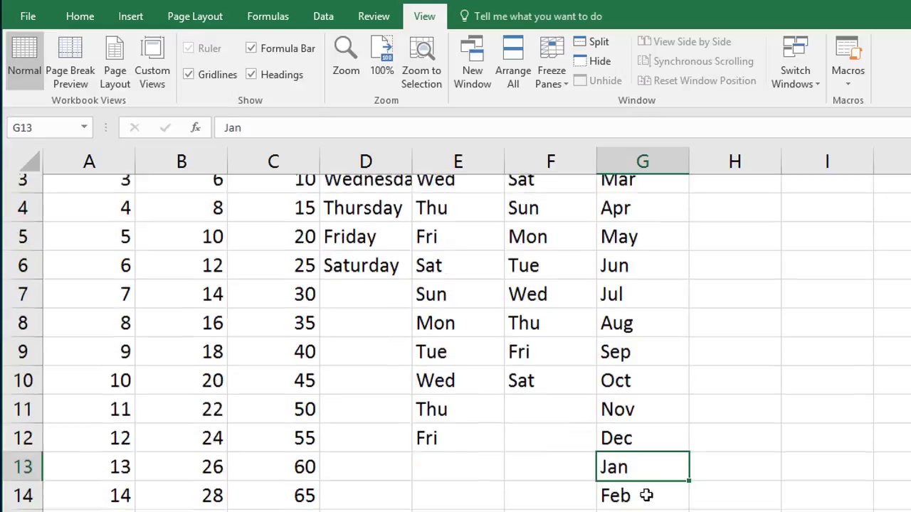
{"action": "scroll", "coordinate": [649, 464], "scroll_direction": "up", "scroll_amount": 1}
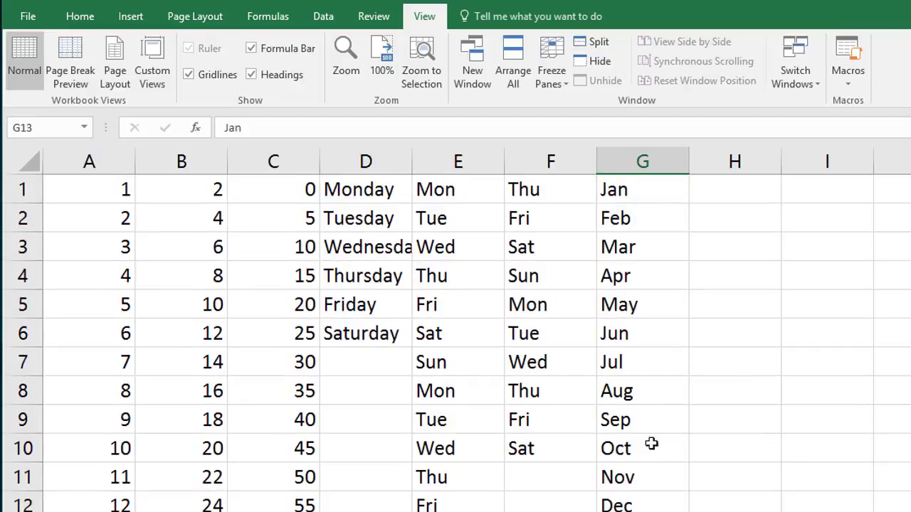
Enter January in cell H1 as the start of a full month-name series.
{"action": "left_click", "coordinate": [712, 197]}
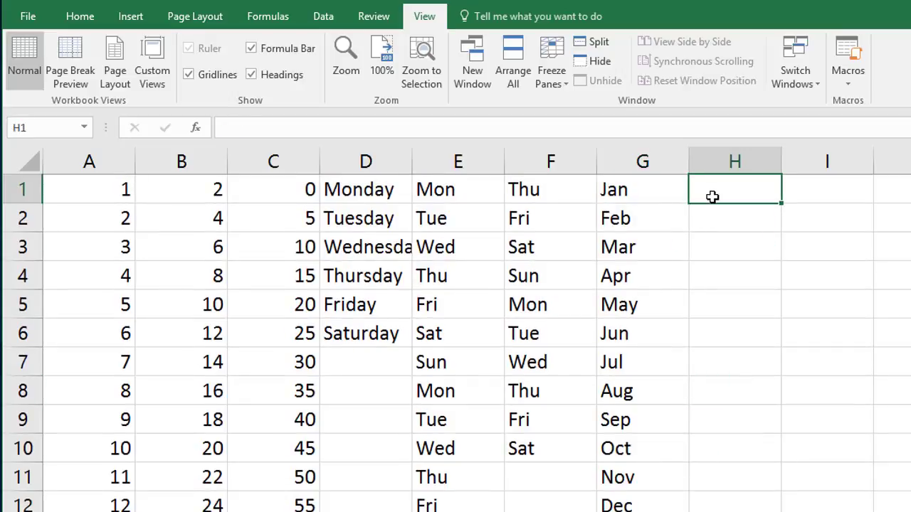
{"action": "type", "text": "January"}
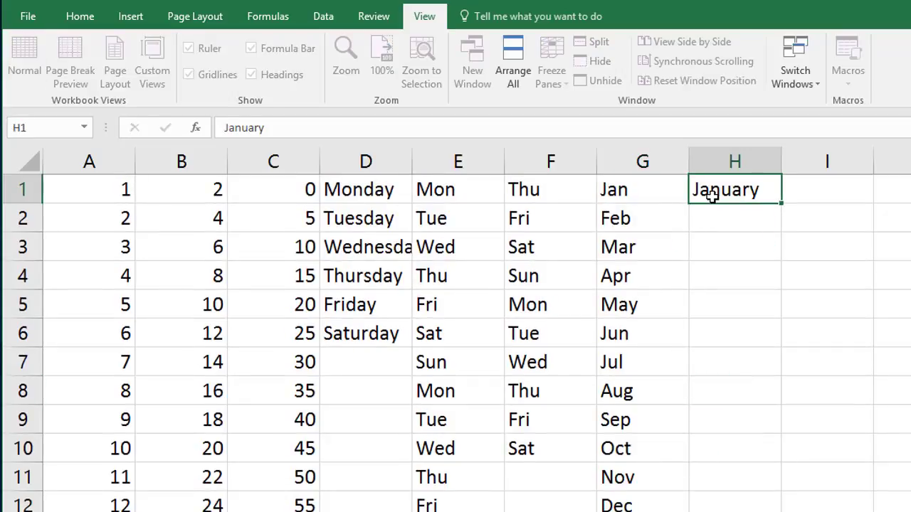
{"action": "key", "text": "Return"}
Set cell H1 to August and extend the full month names down column H through July with AutoFill.
{"action": "left_click", "coordinate": [704, 192]}
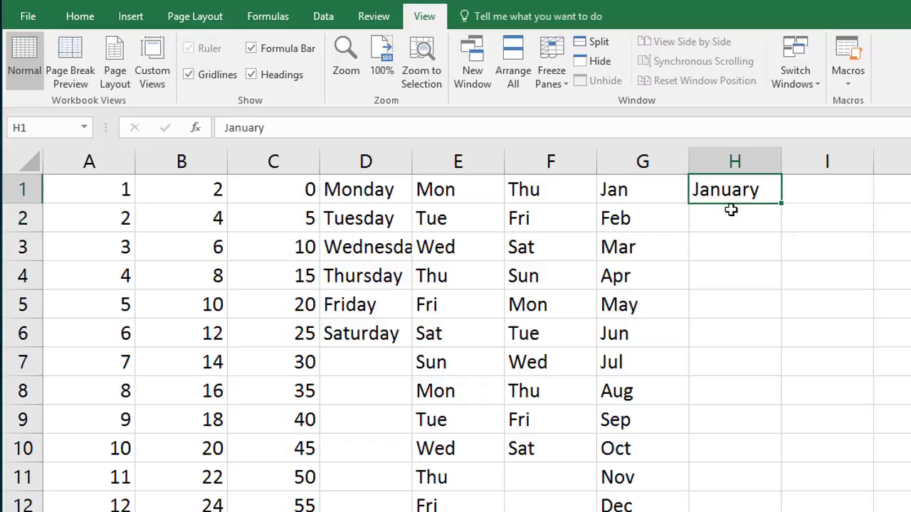
{"action": "type", "text": "August"}
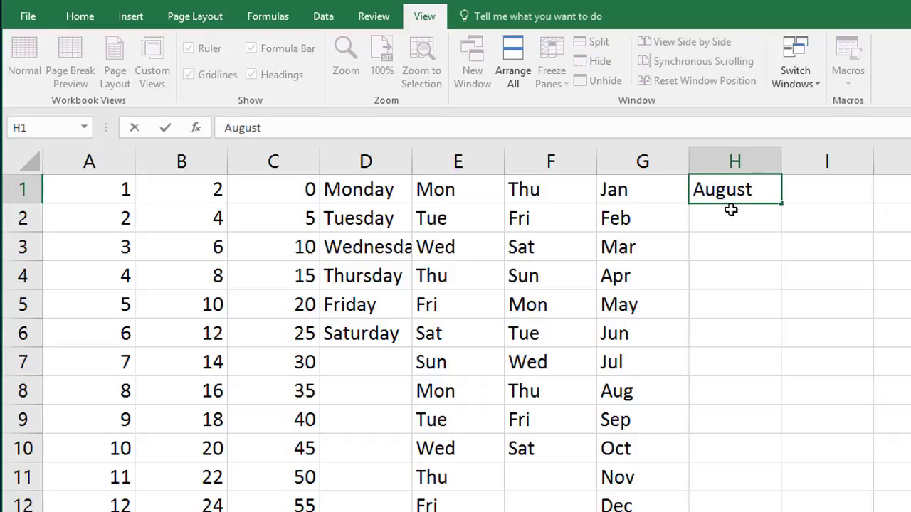
{"action": "key", "text": "Return"}
{"action": "left_click", "coordinate": [748, 186]}
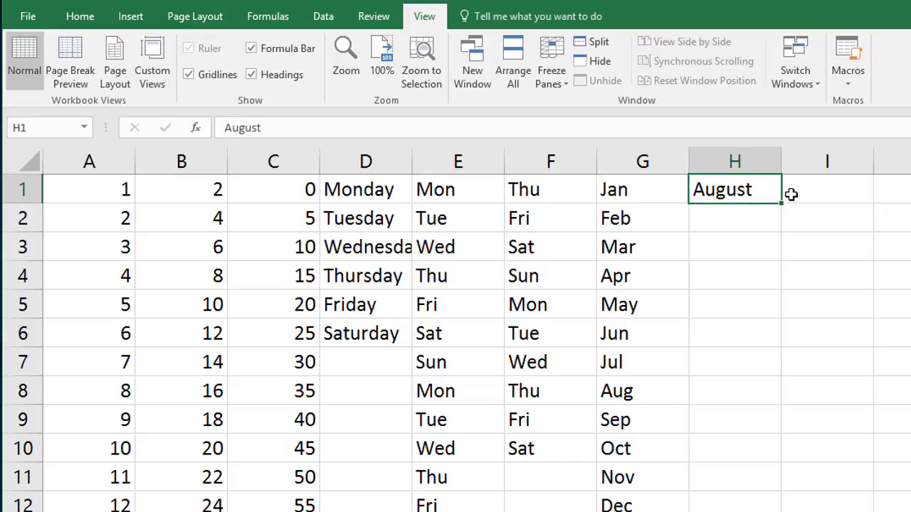
{"action": "left_click_drag", "start_coordinate": [782, 204], "coordinate": [783, 509]}
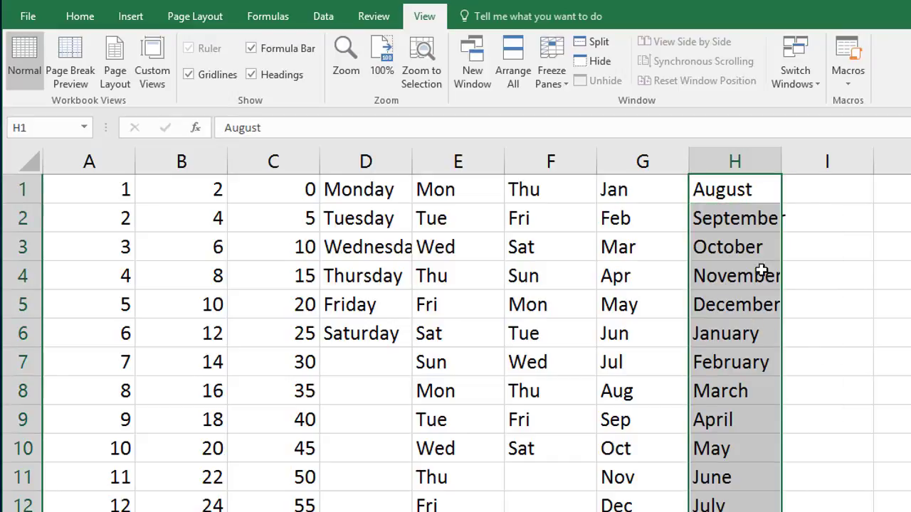
Examine the month sequence in column H and compare the full and abbreviated weekday and month names across row 2.
{"action": "left_click", "coordinate": [737, 193]}
{"action": "left_click", "coordinate": [733, 219]}
{"action": "left_click", "coordinate": [733, 246]}
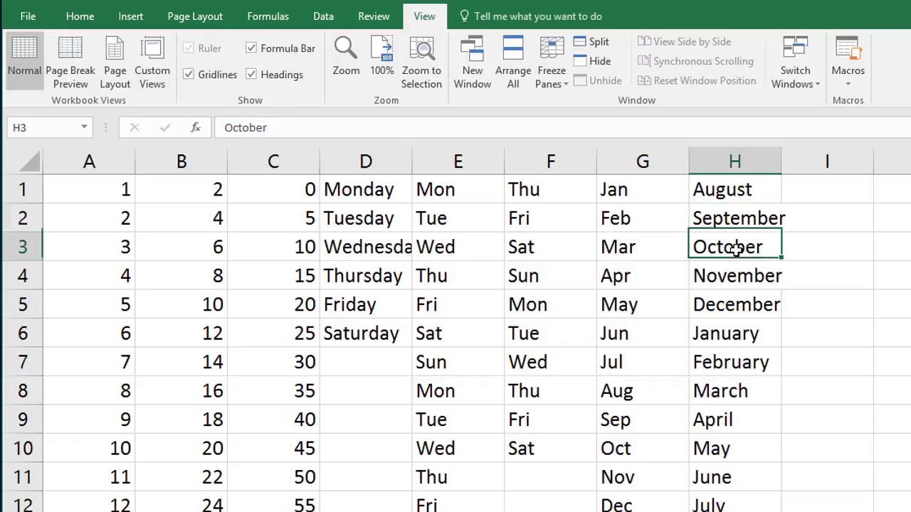
{"action": "left_click", "coordinate": [735, 277]}
{"action": "left_click", "coordinate": [733, 305]}
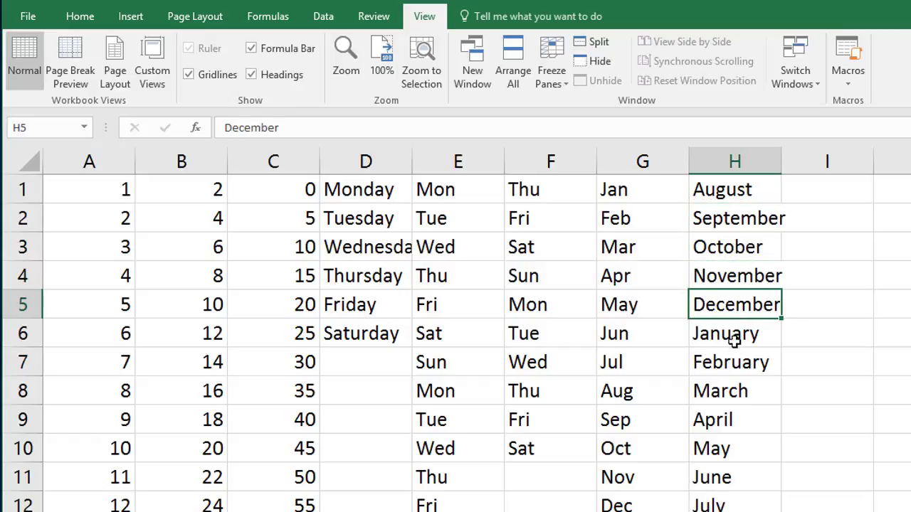
{"action": "left_click", "coordinate": [731, 337]}
{"action": "left_click", "coordinate": [729, 370]}
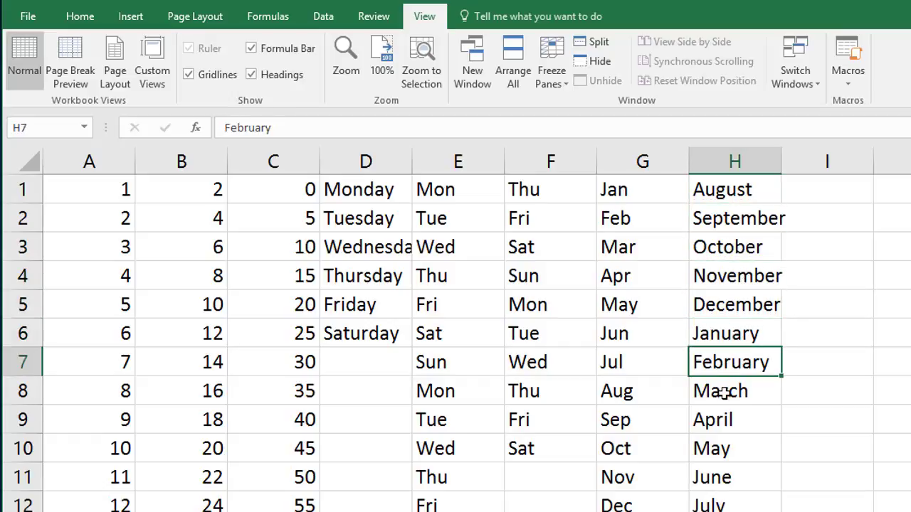
{"action": "left_click", "coordinate": [726, 402]}
{"action": "left_click", "coordinate": [714, 437]}
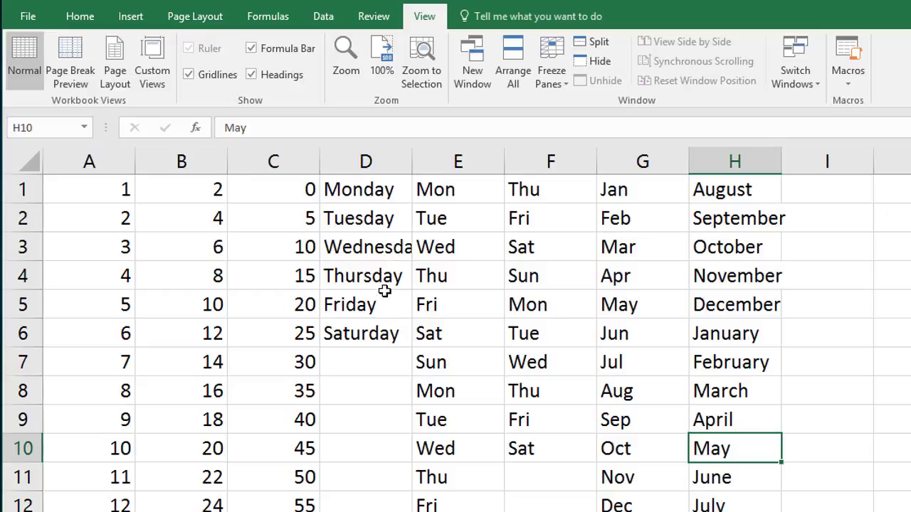
{"action": "left_click", "coordinate": [373, 207]}
{"action": "left_click", "coordinate": [427, 209]}
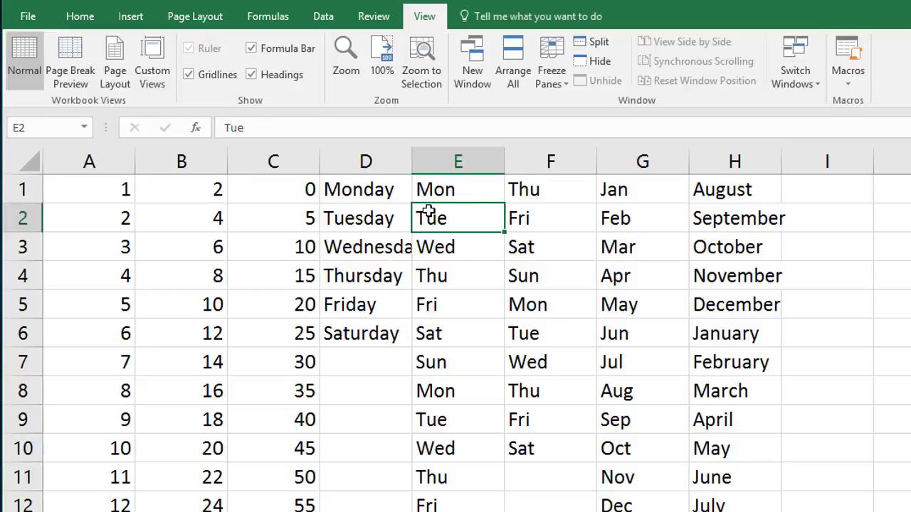
{"action": "left_click", "coordinate": [637, 212]}
{"action": "left_click", "coordinate": [711, 218]}
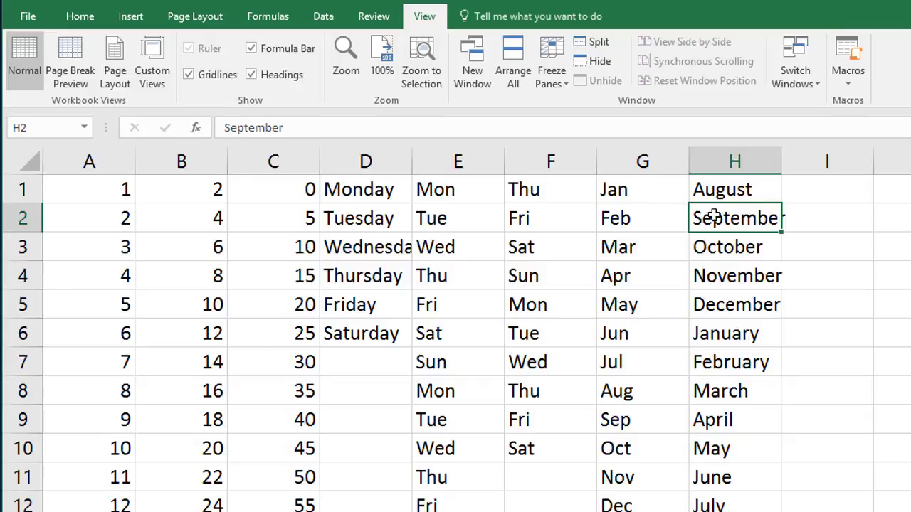
Examine the first cells of the number series in column A, comparing A1, A2 and A3.
{"action": "left_click", "coordinate": [808, 196]}
{"action": "left_click", "coordinate": [101, 191]}
{"action": "left_click_drag", "start_coordinate": [101, 191], "coordinate": [97, 223]}
{"action": "left_click", "coordinate": [102, 250]}
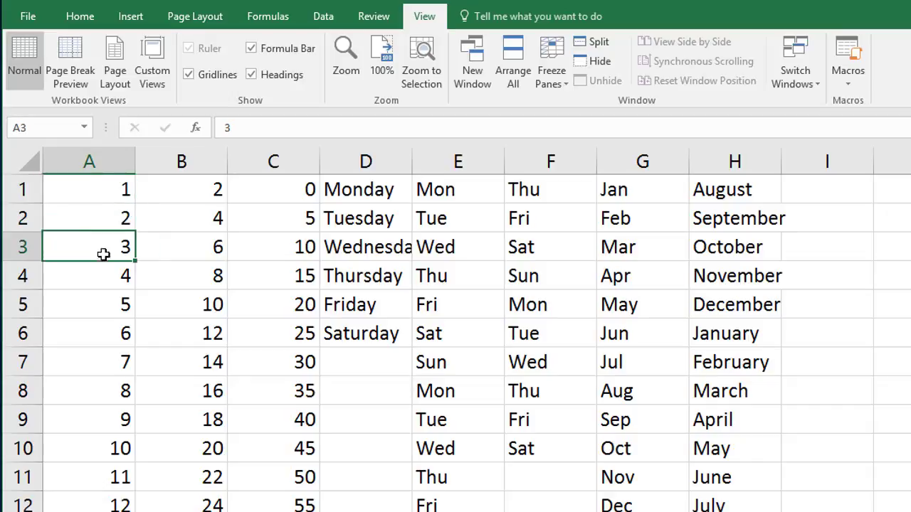
{"action": "left_click", "coordinate": [99, 198]}
{"action": "left_click", "coordinate": [93, 217]}
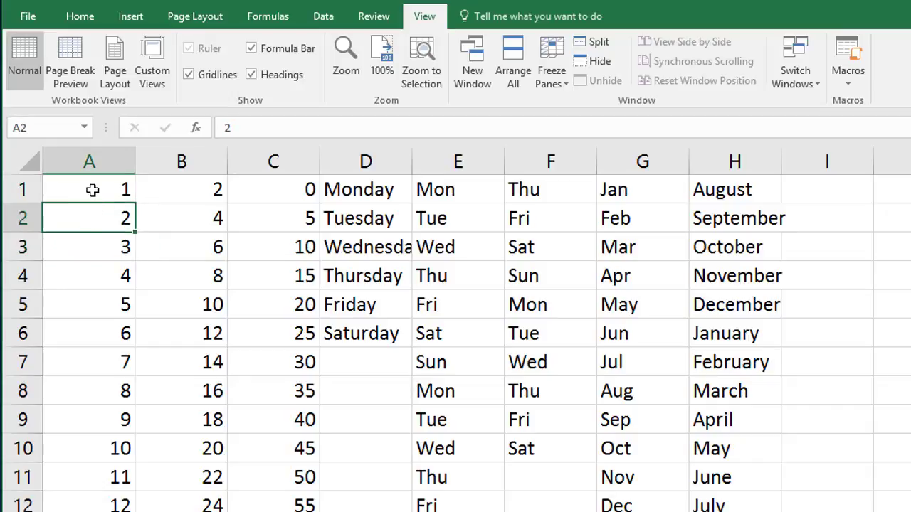
{"action": "left_click", "coordinate": [93, 190]}
{"action": "left_click", "coordinate": [91, 216]}
{"action": "scroll", "coordinate": [456, 330], "scroll_direction": "down", "scroll_amount": 2}
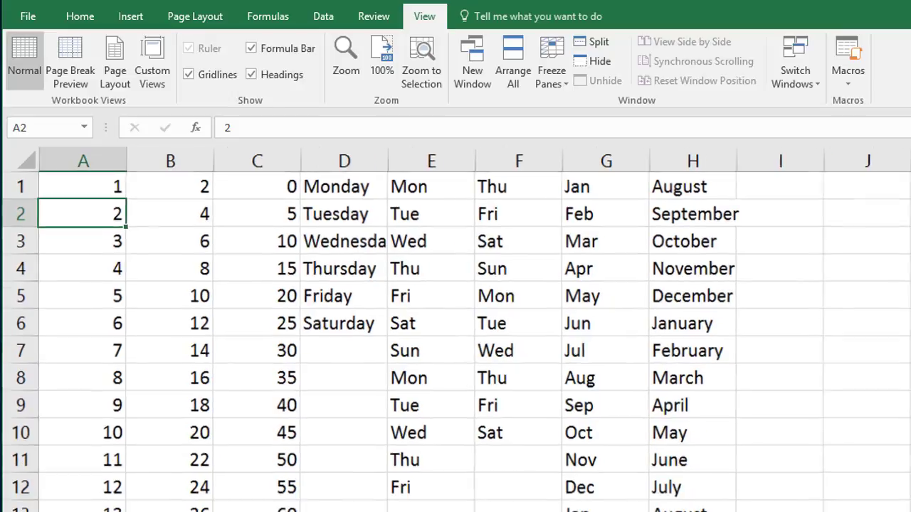
Enter 1.375 in cell I1 and 2.789 in cell I2 as the start of a decimal pattern.
{"action": "left_click", "coordinate": [728, 191]}
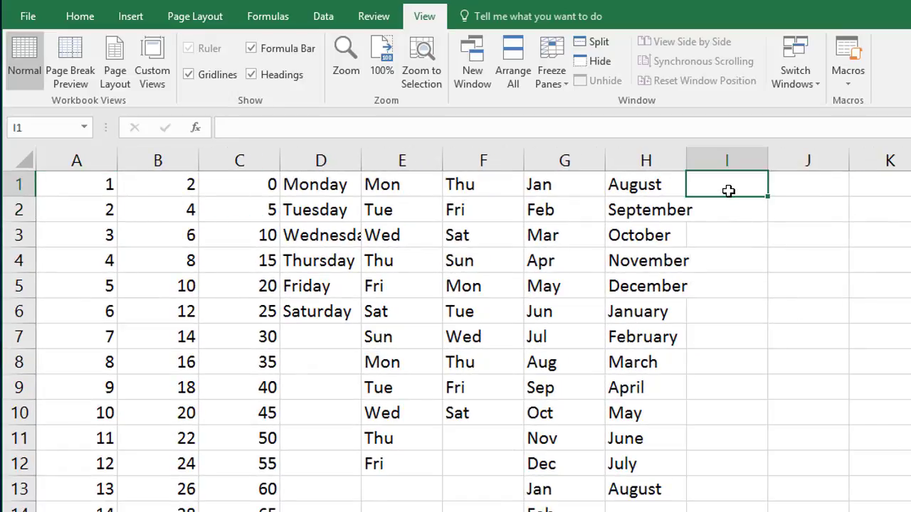
{"action": "type", "text": "1"}
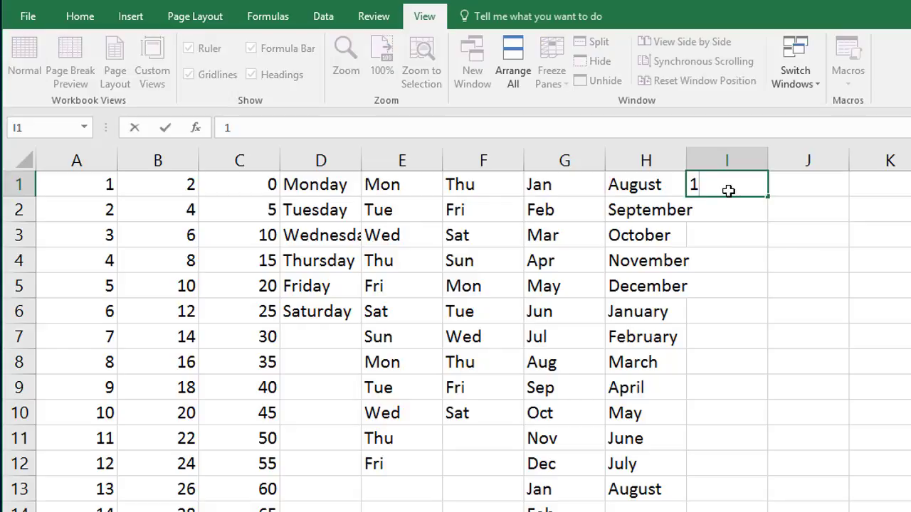
{"action": "type", "text": ".375"}
{"action": "key", "text": "Return"}
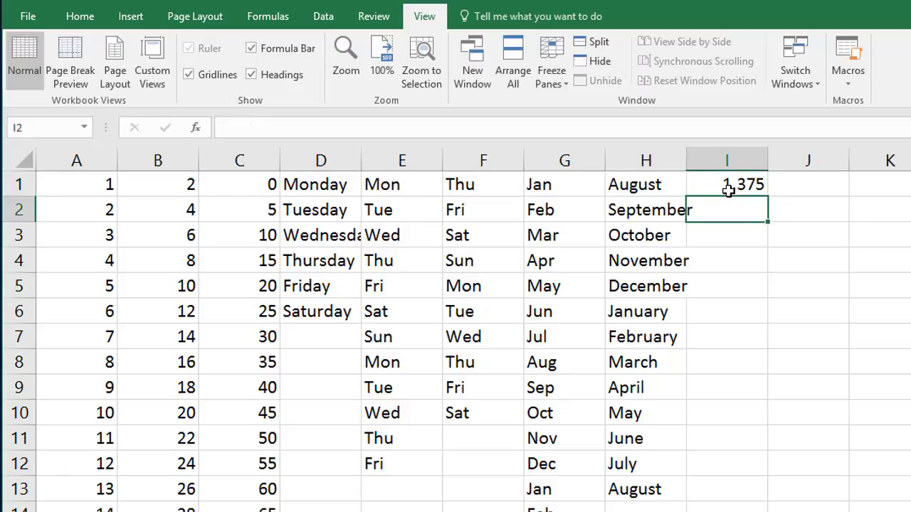
{"action": "type", "text": "2.y"}
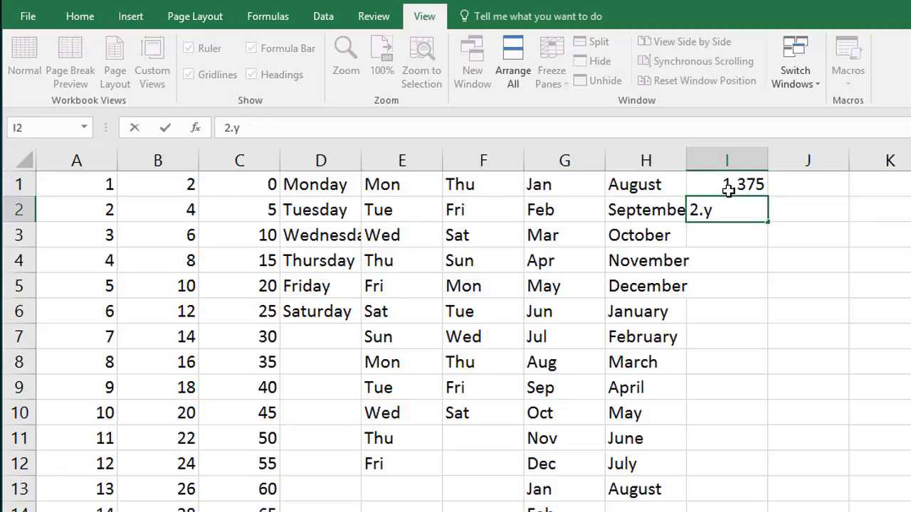
{"action": "key", "text": "BackSpace"}
{"action": "type", "text": "789"}
{"action": "key", "text": "Return"}
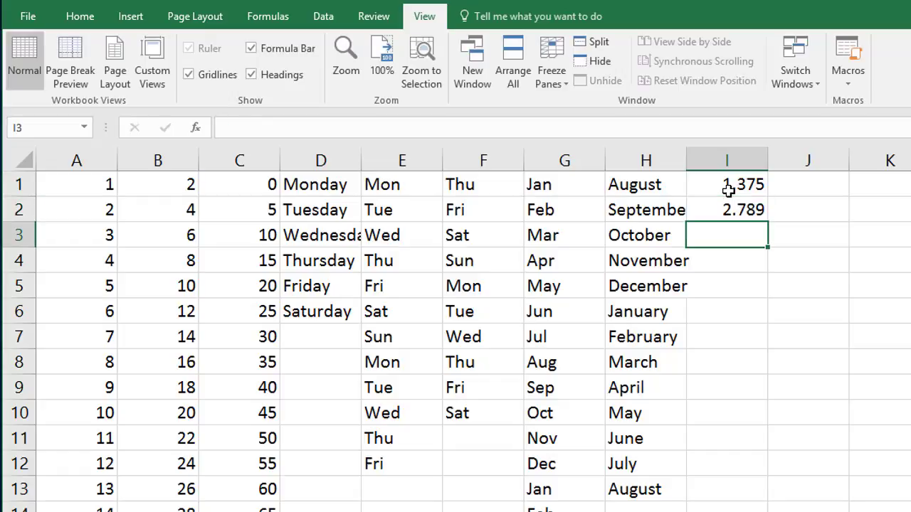
Extend the decimal pattern from I1:I2 down column I to row 12 with AutoFill.
{"action": "left_click", "coordinate": [756, 184]}
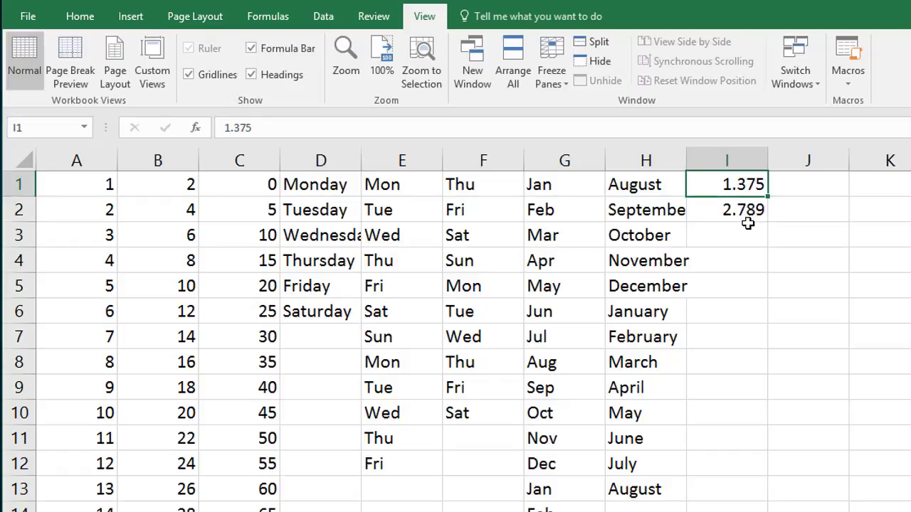
{"action": "left_click", "coordinate": [747, 210]}
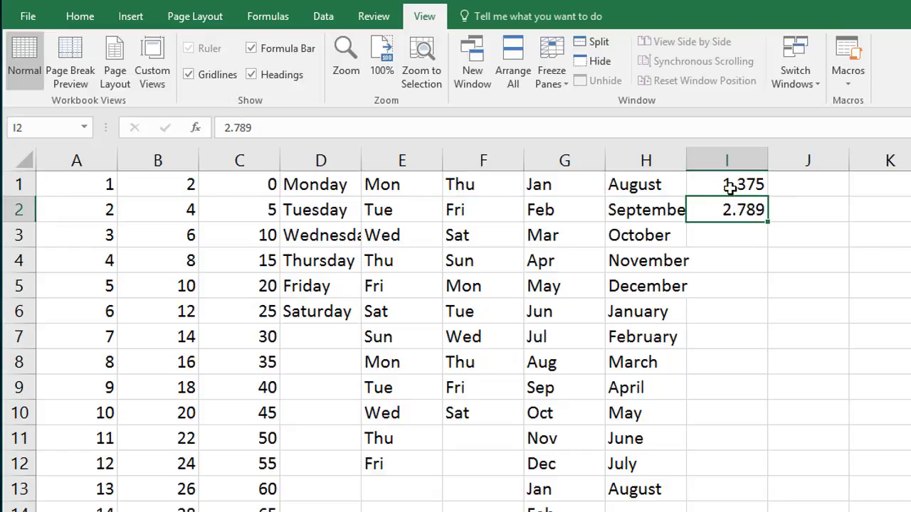
{"action": "left_click_drag", "start_coordinate": [728, 183], "coordinate": [770, 473]}
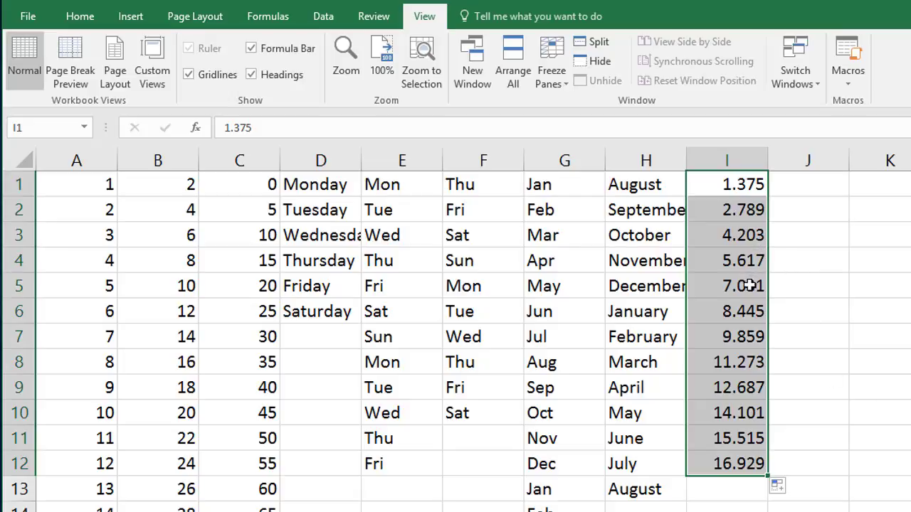
Enter .5% in J1 and .75% in J2, and extend the percentage pattern down to row 9 with AutoFill.
{"action": "left_click", "coordinate": [814, 191]}
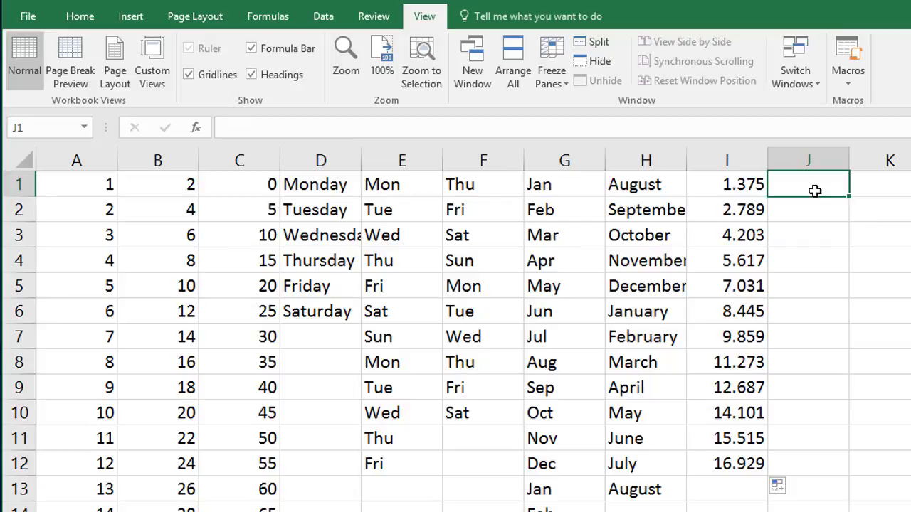
{"action": "type", "text": ".5%"}
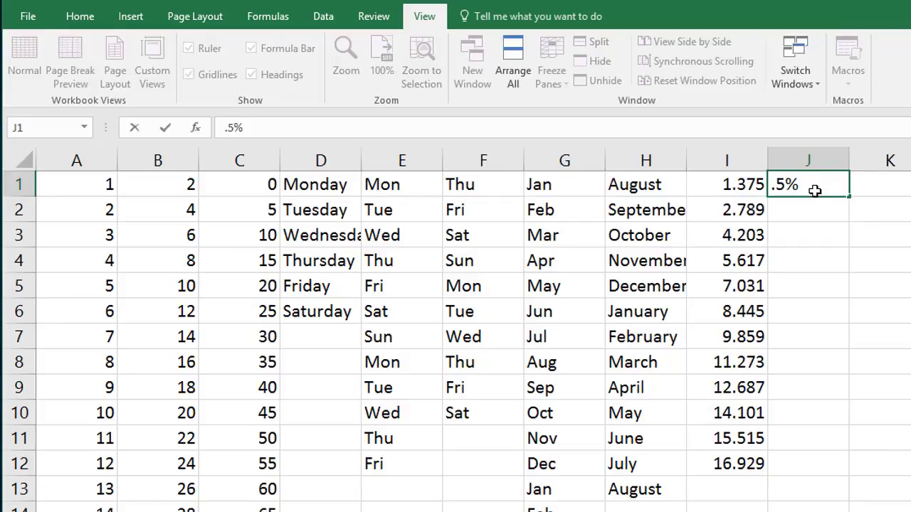
{"action": "key", "text": "Return"}
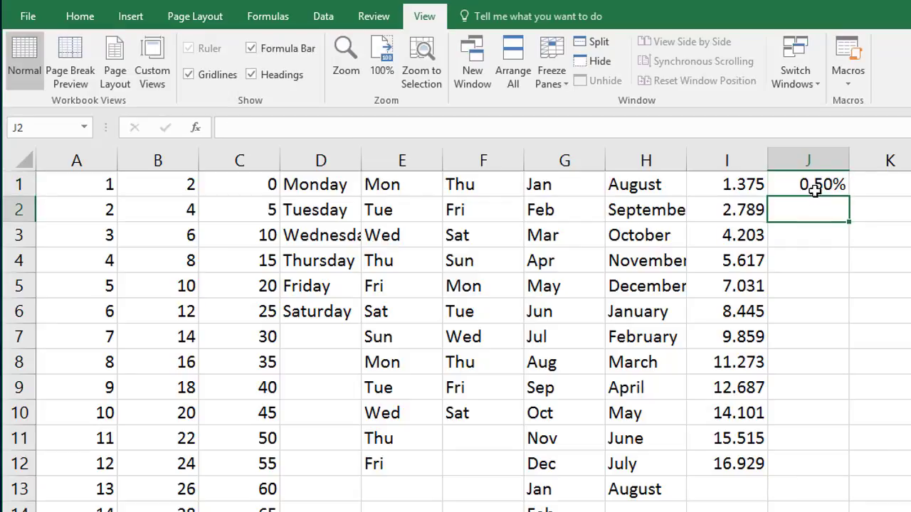
{"action": "type", "text": ".75%"}
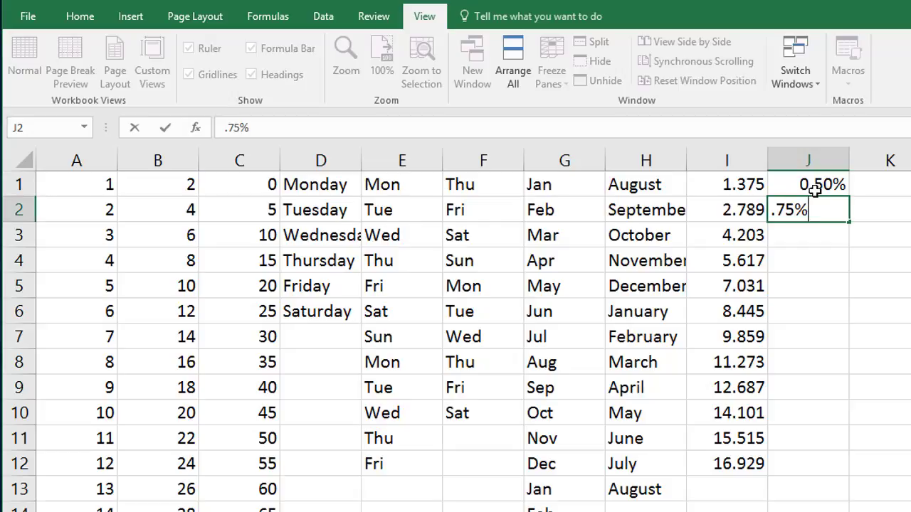
{"action": "key", "text": "Return"}
{"action": "left_click_drag", "start_coordinate": [817, 184], "coordinate": [847, 391]}
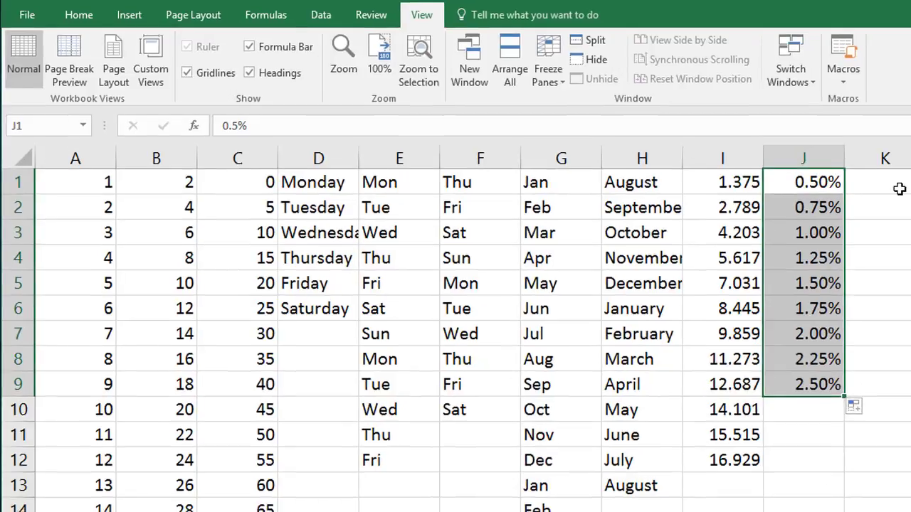
Enter a in K1 and b in K2, and extend the two letters down column K to row 10 with AutoFill.
{"action": "left_click", "coordinate": [897, 187]}
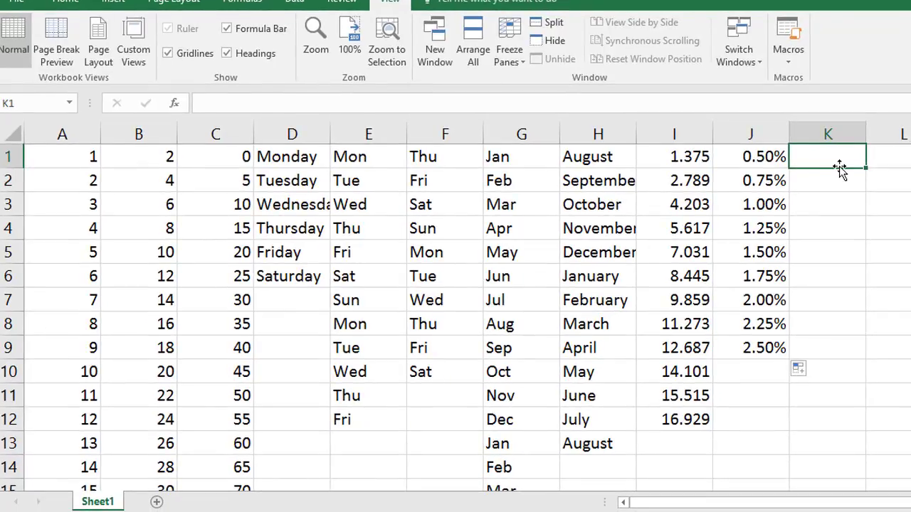
{"action": "type", "text": "a"}
{"action": "key", "text": "Return"}
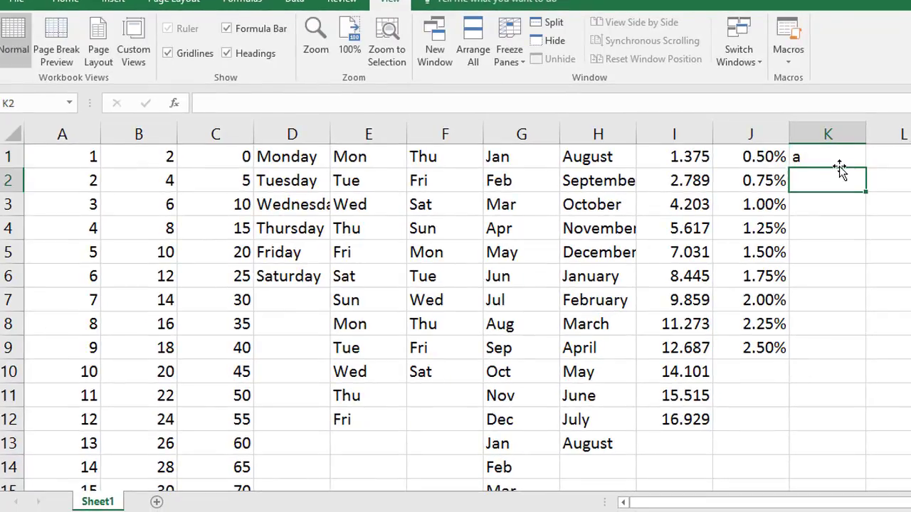
{"action": "type", "text": "b"}
{"action": "key", "text": "Return"}
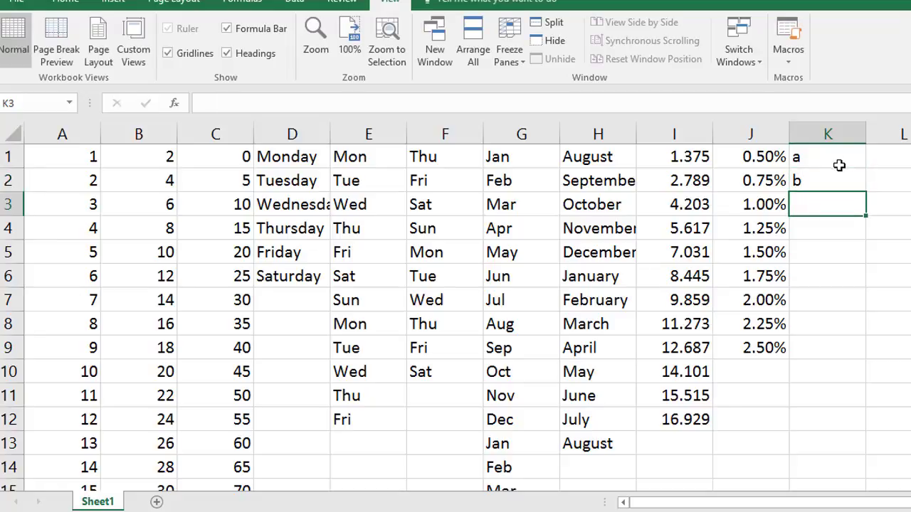
{"action": "left_click_drag", "start_coordinate": [839, 165], "coordinate": [862, 382]}
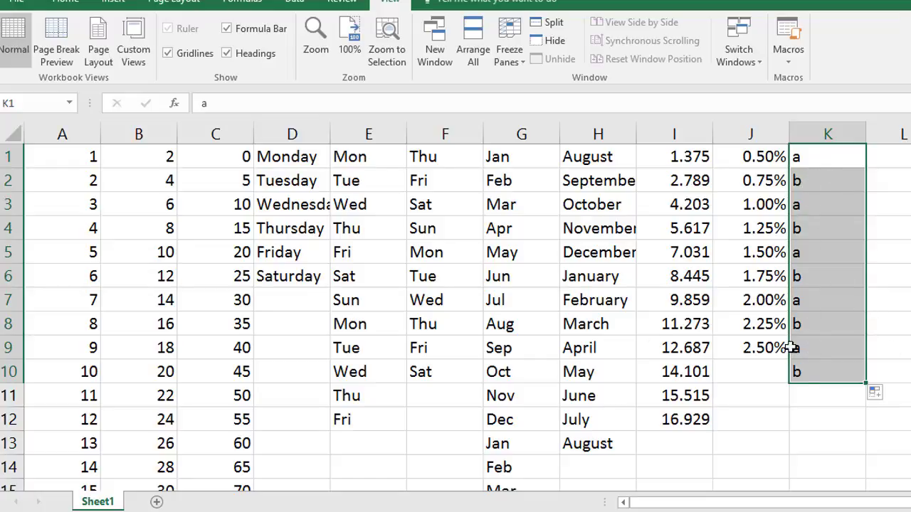
Clear the contents of the entire worksheet and select cell A1.
{"action": "left_click_drag", "start_coordinate": [288, 158], "coordinate": [582, 444]}
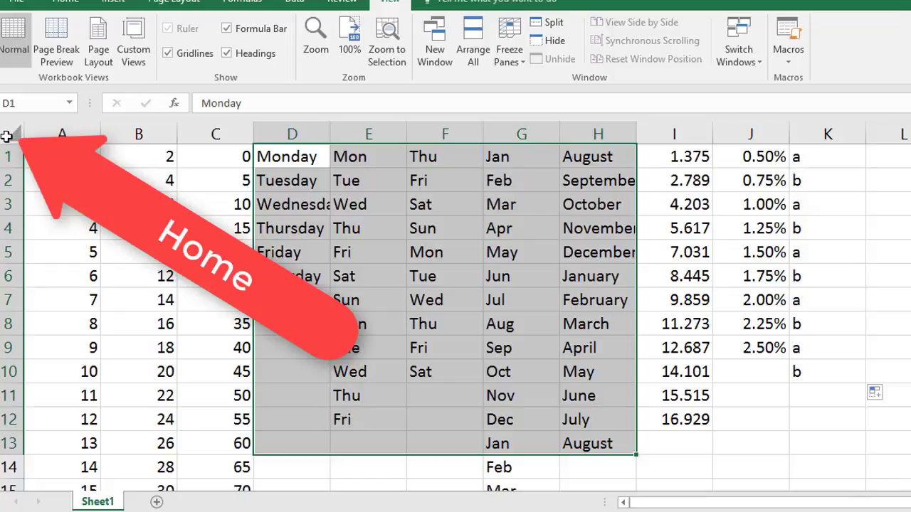
{"action": "left_click", "coordinate": [7, 135]}
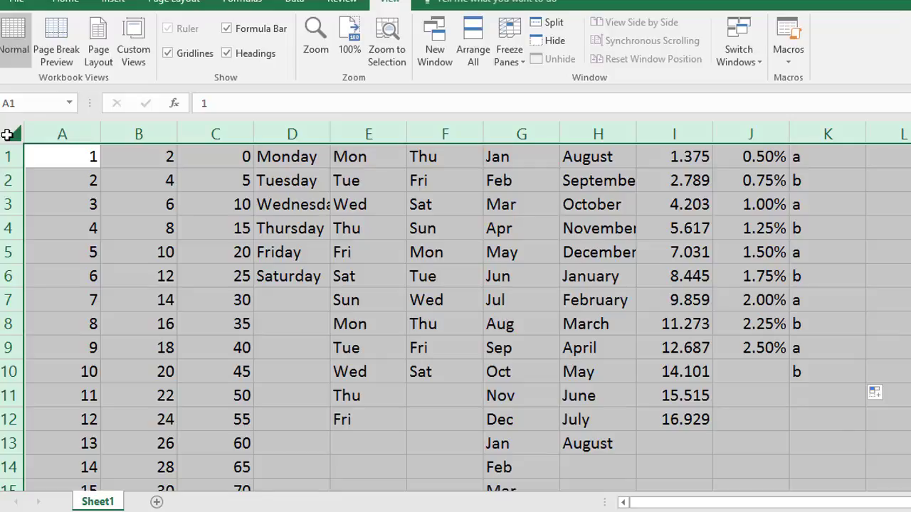
{"action": "key", "text": "Delete"}
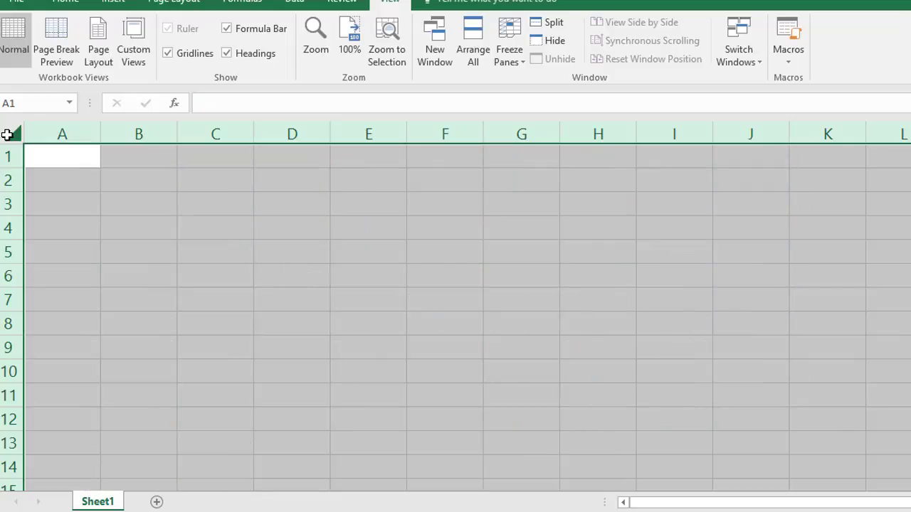
{"action": "left_click", "coordinate": [59, 157]}
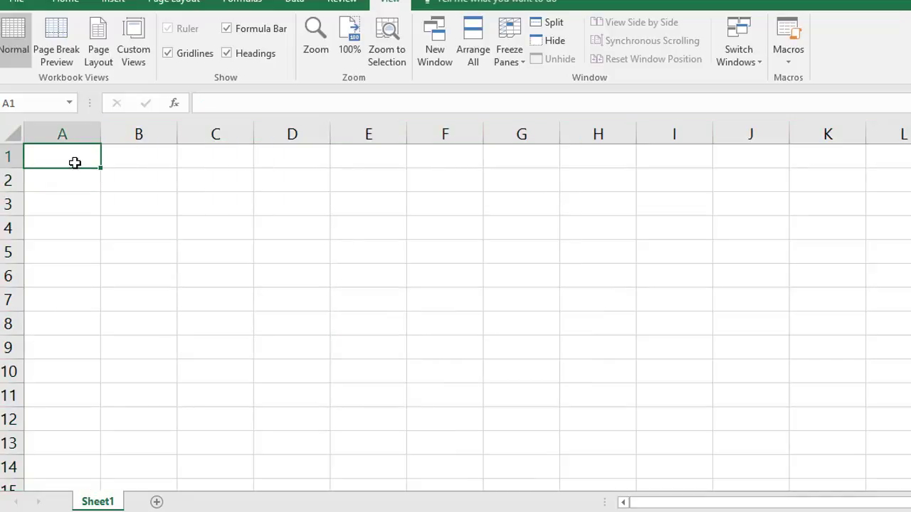
Open the Custom Lists editor from the General section of the Advanced Excel options.
{"action": "left_click", "coordinate": [20, 3]}
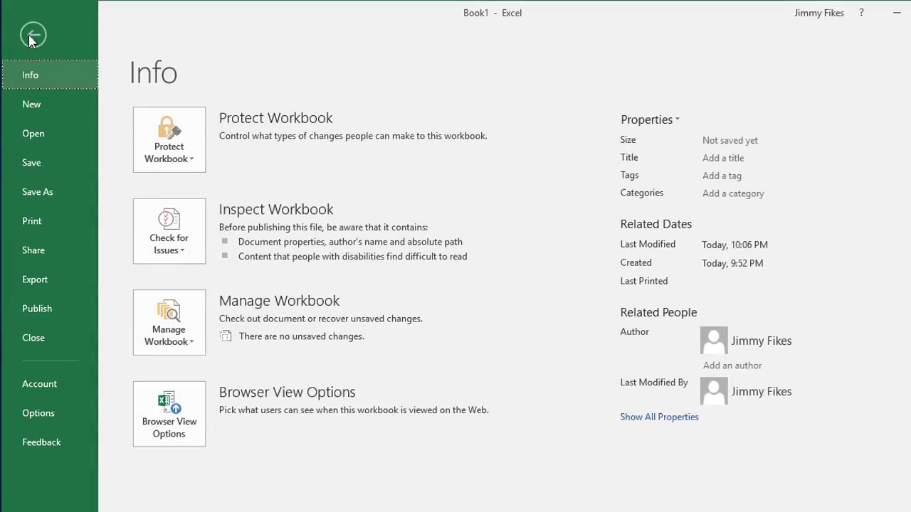
{"action": "left_click", "coordinate": [32, 36]}
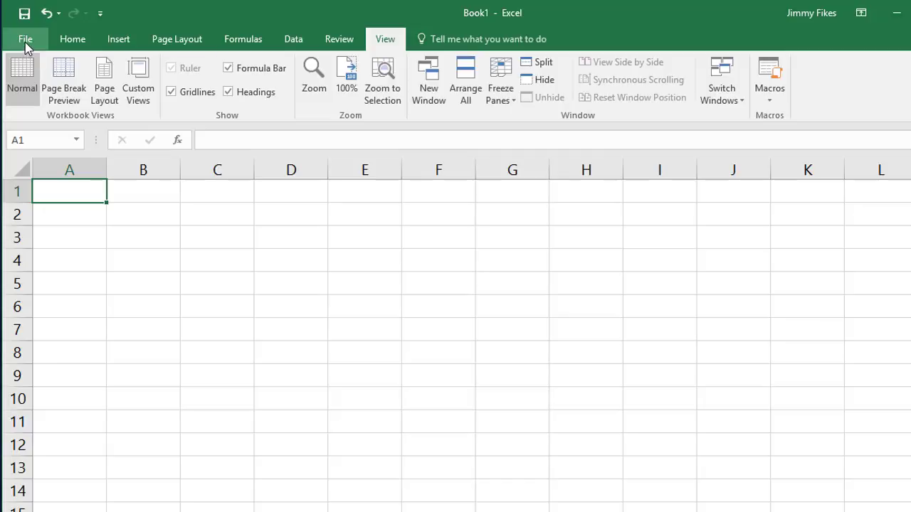
{"action": "left_click", "coordinate": [26, 43]}
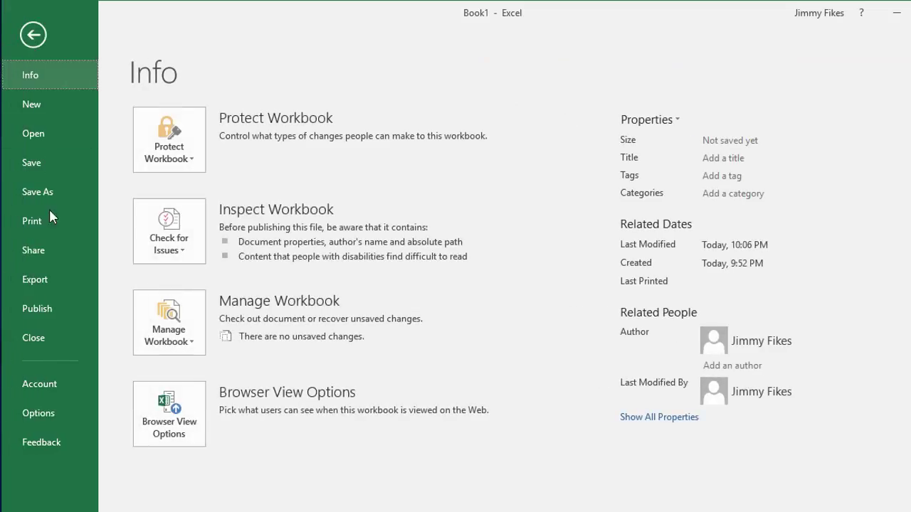
{"action": "left_click", "coordinate": [56, 413]}
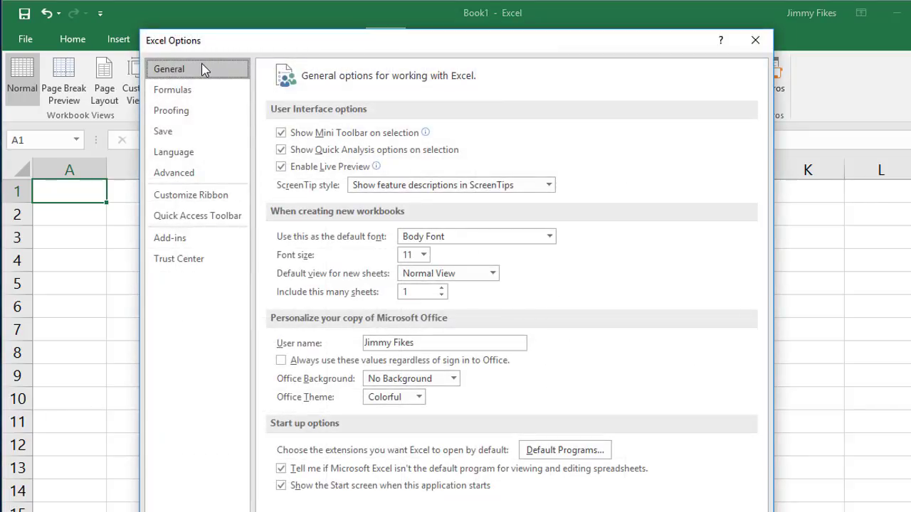
{"action": "left_click", "coordinate": [209, 171]}
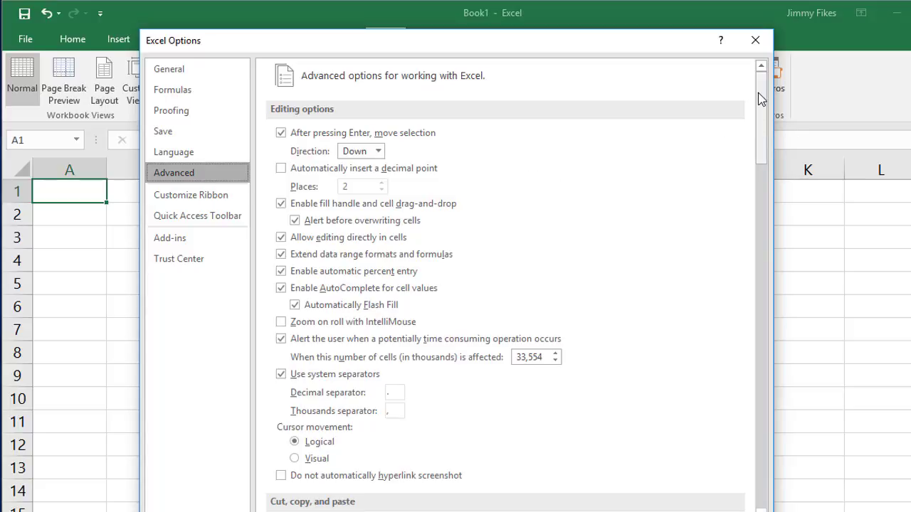
{"action": "left_click_drag", "start_coordinate": [758, 93], "coordinate": [750, 410]}
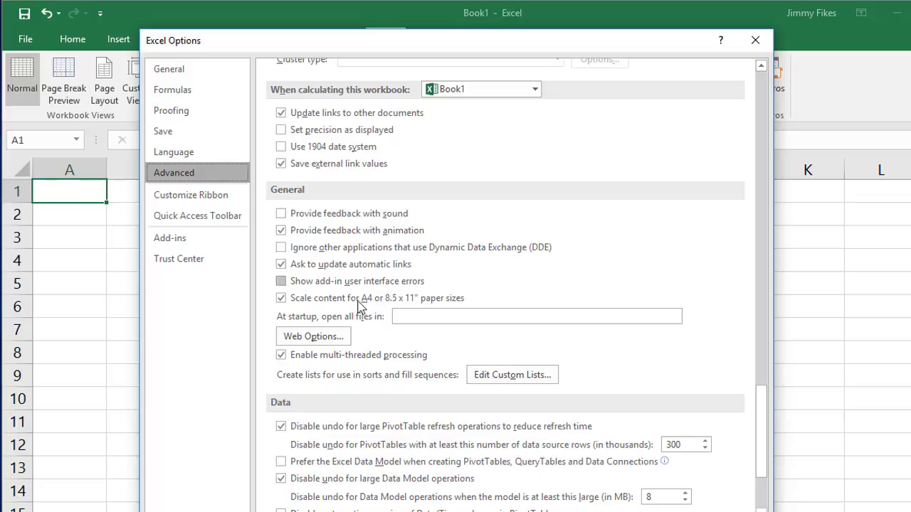
{"action": "left_click", "coordinate": [529, 382]}
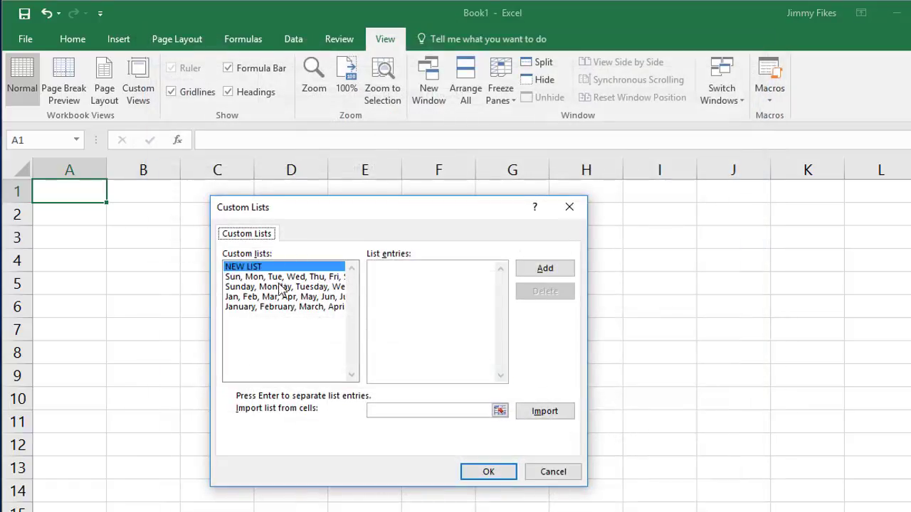
Review the entries of the built-in abbreviated and full weekday and month custom lists.
{"action": "left_click", "coordinate": [258, 277]}
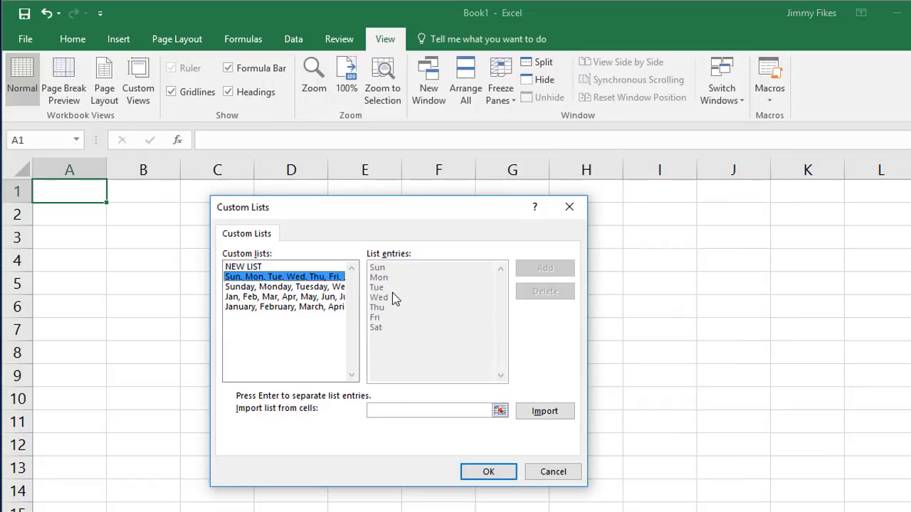
{"action": "left_click", "coordinate": [266, 286]}
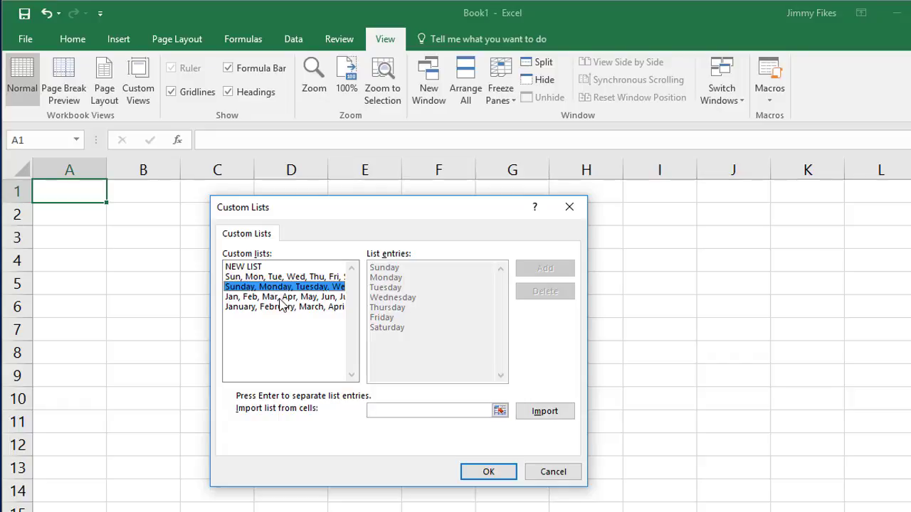
{"action": "left_click", "coordinate": [283, 299]}
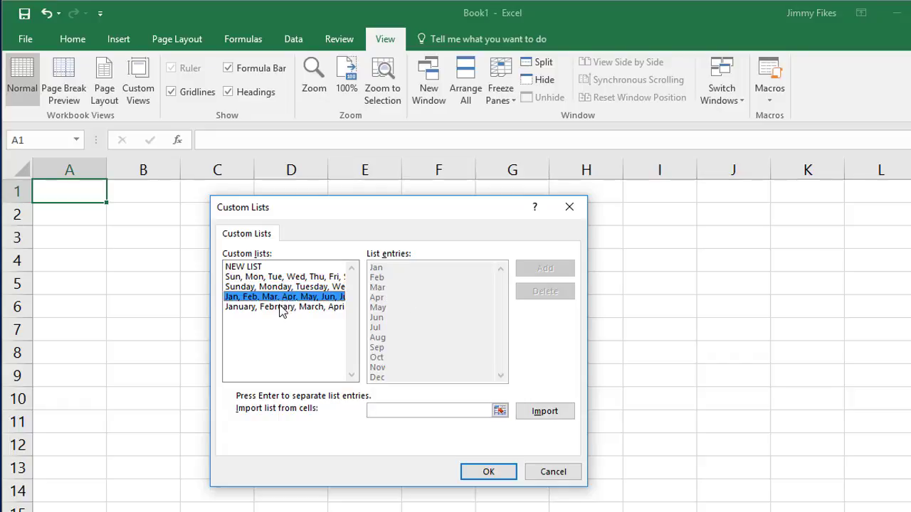
{"action": "left_click", "coordinate": [283, 310]}
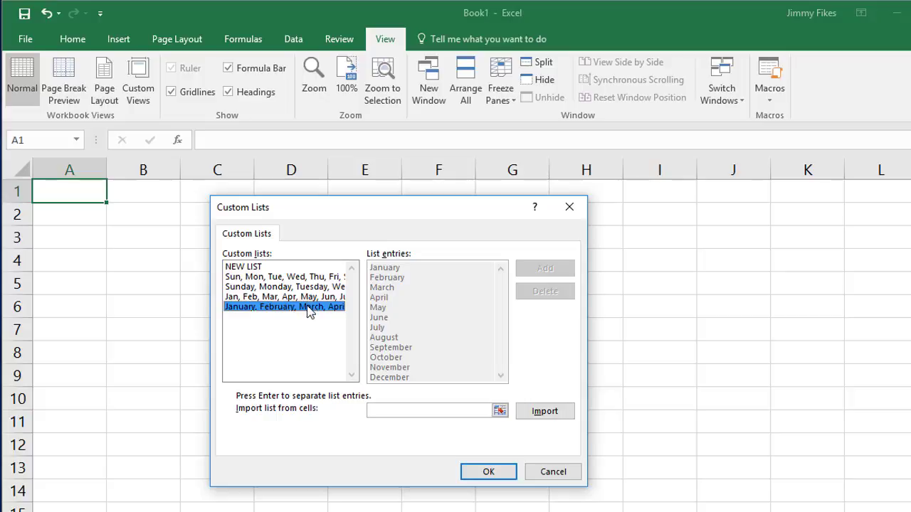
Start a new custom list and enter six first names as its entries, one per line.
{"action": "left_click", "coordinate": [271, 267]}
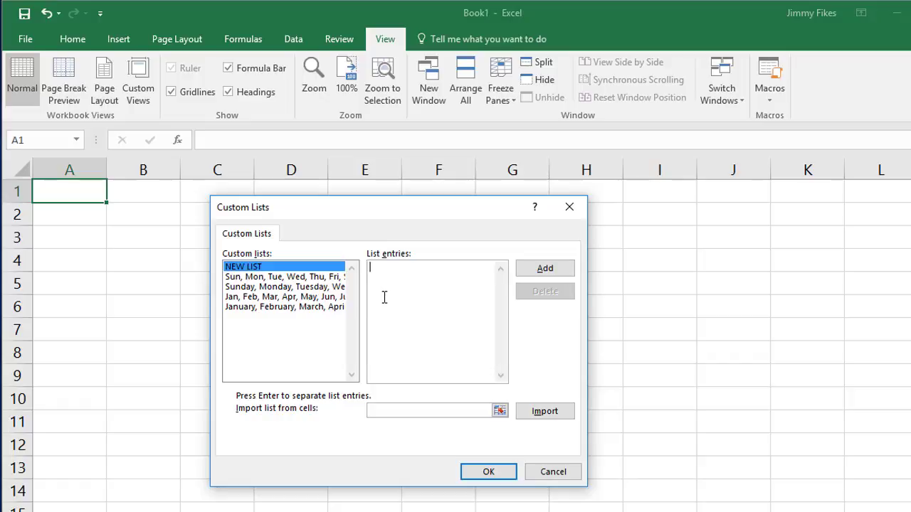
{"action": "type", "text": "Tom"}
{"action": "key", "text": "Return"}
{"action": "type", "text": "Betty"}
{"action": "key", "text": "Return"}
{"action": "type", "text": "Jimm"}
{"action": "key", "text": "BackSpace"}
{"action": "key", "text": "Return"}
{"action": "type", "text": "Richard "}
{"action": "type", "text": "Daymon"}
{"action": "key", "text": "Return"}
{"action": "type", "text": "Raymond"}
Add the six-name list to the custom lists and accept the Custom Lists and Excel Options dialogs.
{"action": "left_click_drag", "start_coordinate": [413, 318], "coordinate": [368, 287]}
{"action": "left_click", "coordinate": [544, 271]}
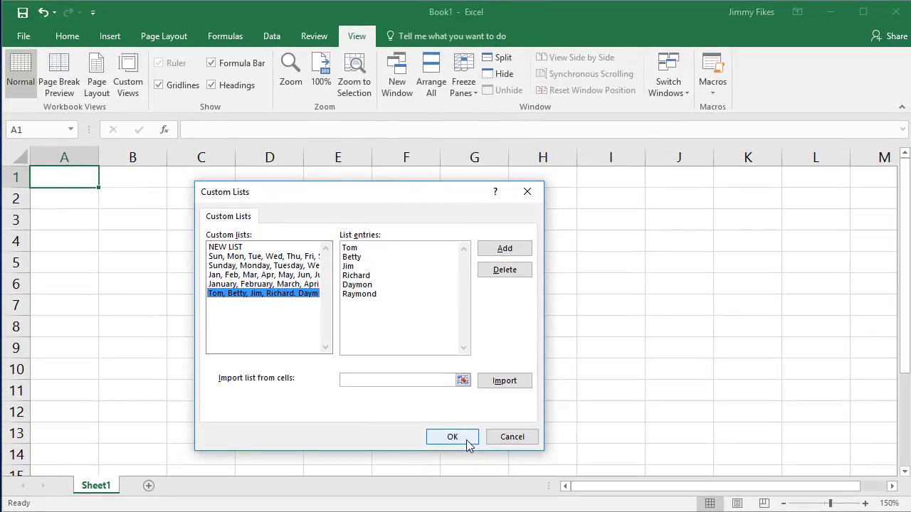
{"action": "left_click", "coordinate": [488, 472]}
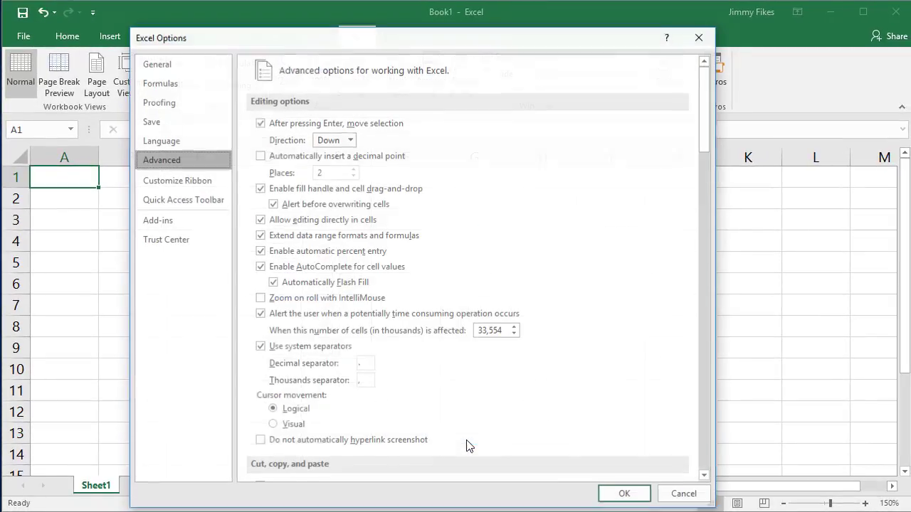
{"action": "left_click", "coordinate": [625, 495]}
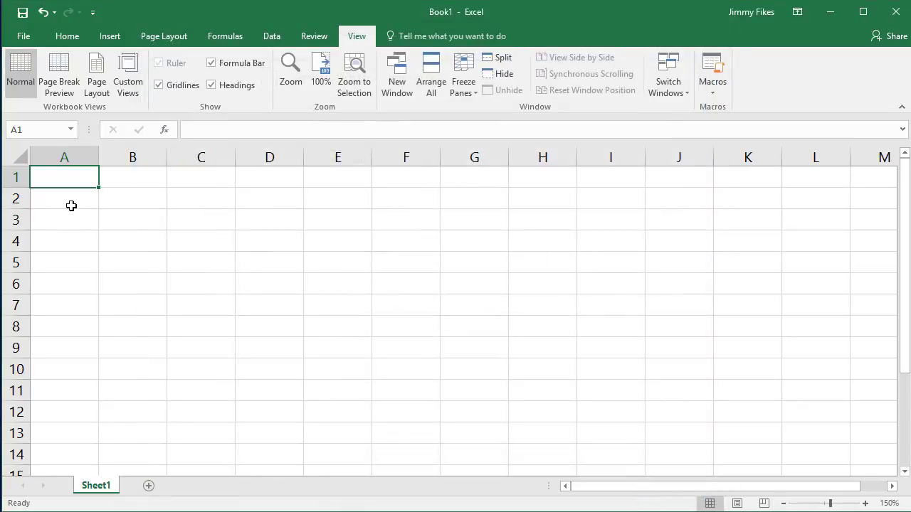
Enter the custom list's first name in lowercase in A1 and extend it down to A9 with AutoFill.
{"action": "type", "text": "tom"}
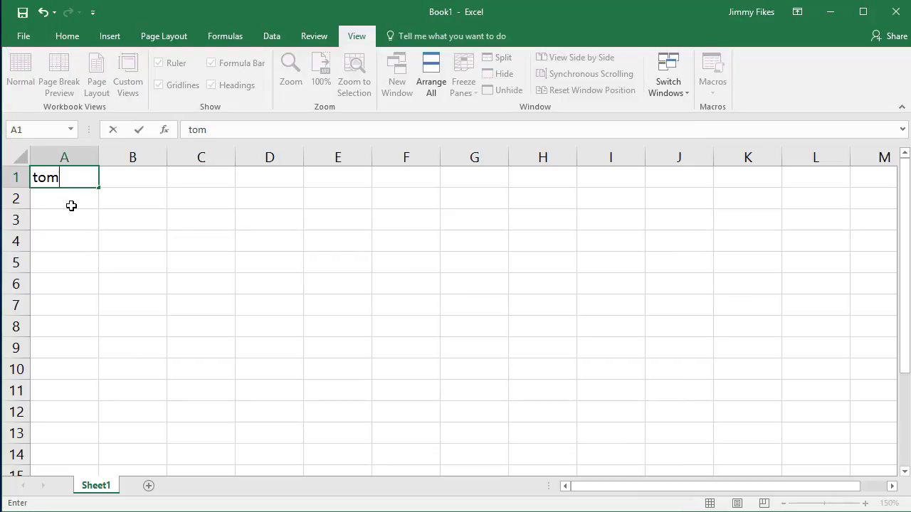
{"action": "key", "text": "Return"}
{"action": "left_click", "coordinate": [84, 180]}
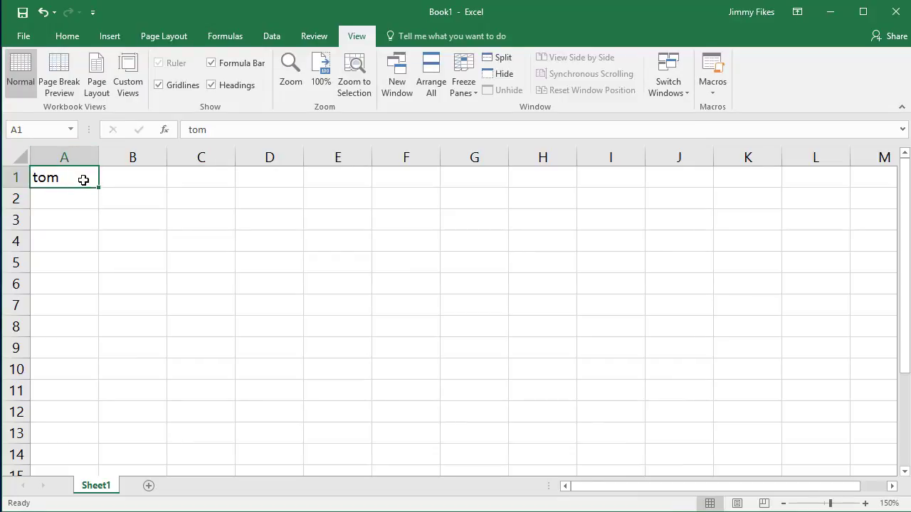
{"action": "left_click_drag", "start_coordinate": [99, 188], "coordinate": [80, 367]}
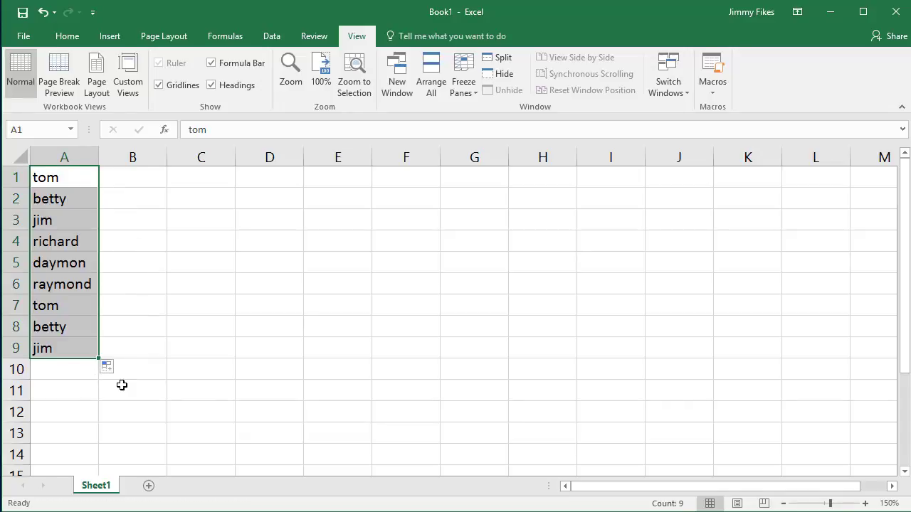
Check the filled names in A1 to A7 one by one against the order of the custom list.
{"action": "left_click", "coordinate": [77, 194]}
{"action": "left_click", "coordinate": [71, 181]}
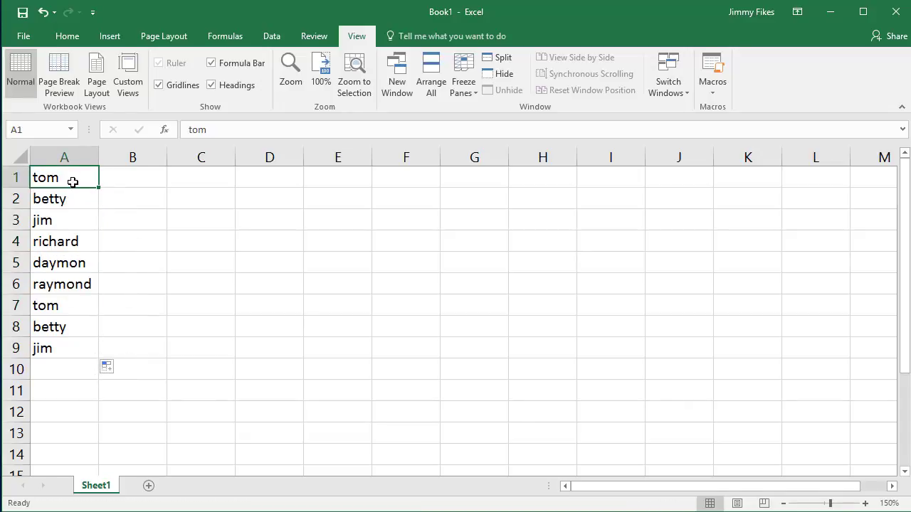
{"action": "left_click", "coordinate": [74, 200]}
{"action": "left_click", "coordinate": [76, 222]}
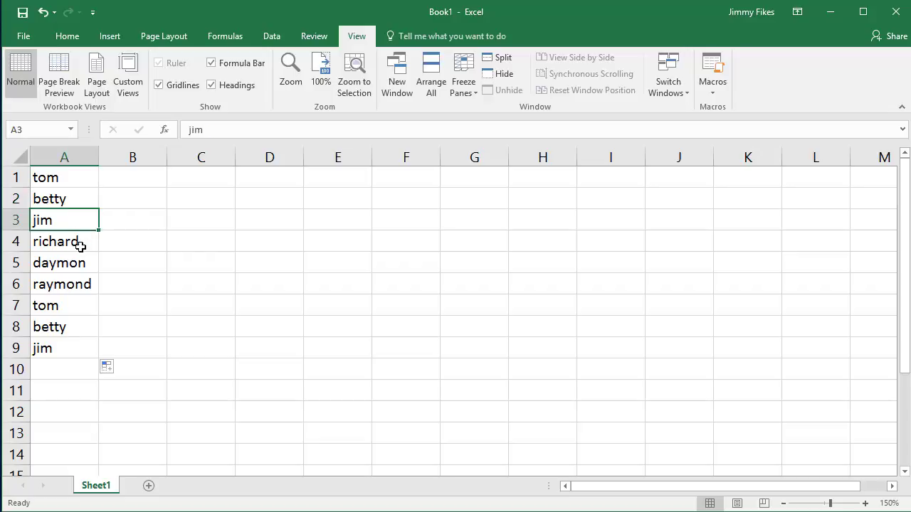
{"action": "left_click", "coordinate": [78, 243]}
{"action": "left_click", "coordinate": [80, 260]}
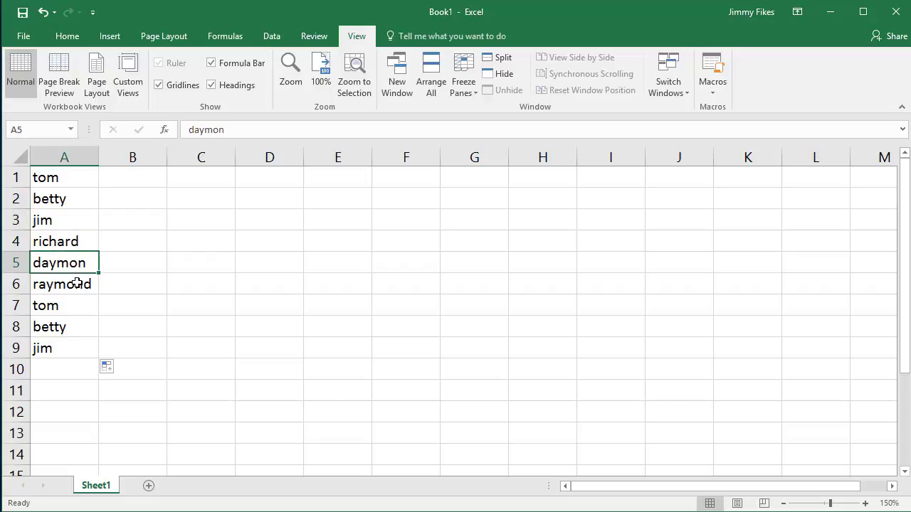
{"action": "left_click", "coordinate": [78, 284]}
{"action": "left_click", "coordinate": [72, 307]}
Enter the custom list's third name, capitalized, in B1 and extend it down to B13 with AutoFill.
{"action": "left_click", "coordinate": [128, 175]}
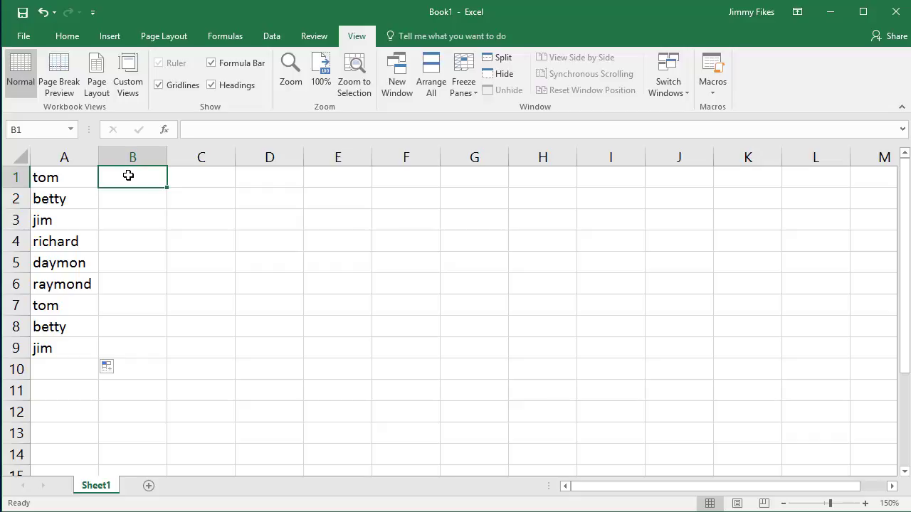
{"action": "type", "text": "Jim"}
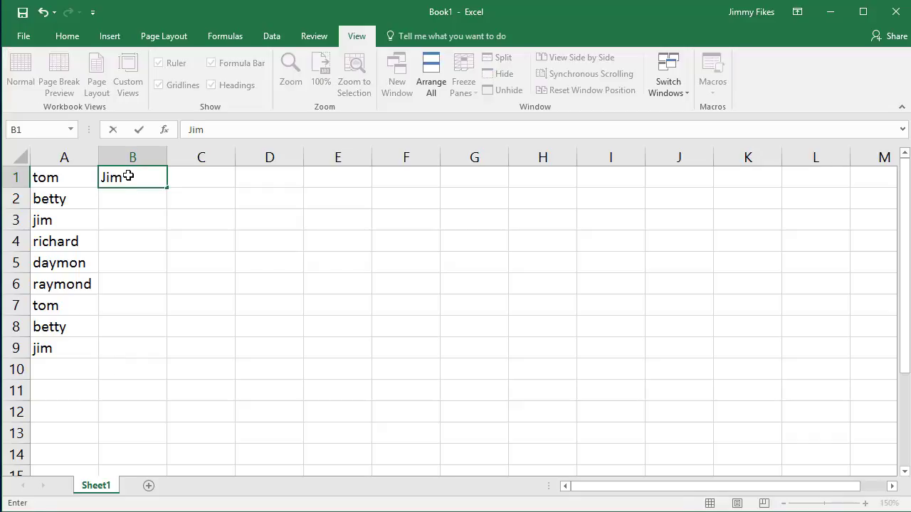
{"action": "key", "text": "Return"}
{"action": "left_click", "coordinate": [130, 176]}
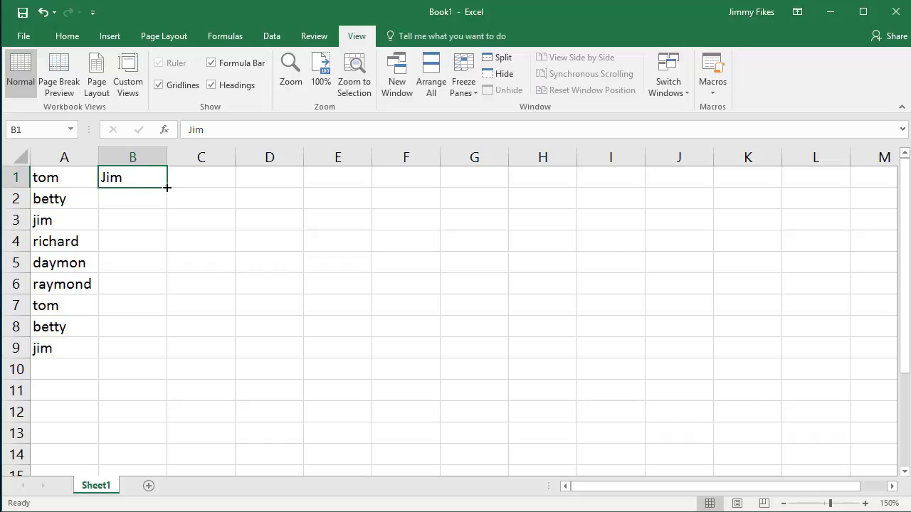
{"action": "left_click_drag", "start_coordinate": [168, 195], "coordinate": [159, 441]}
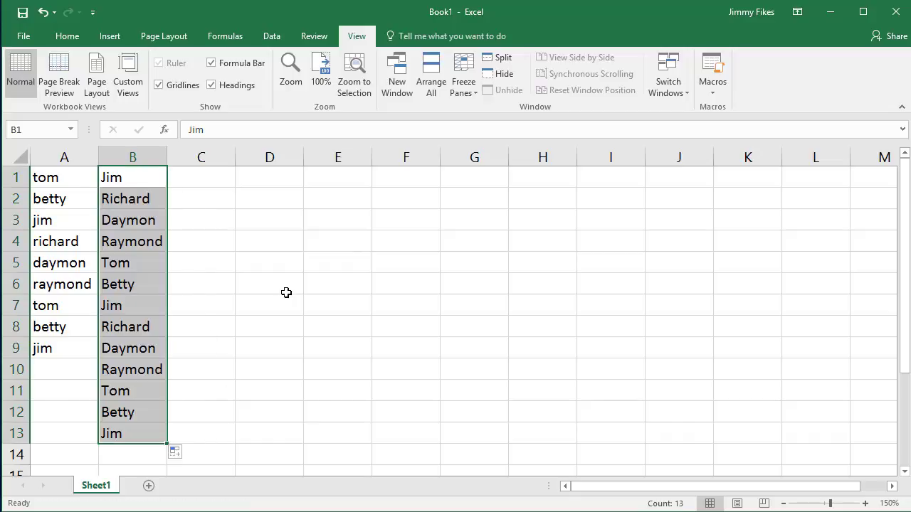
Check the filled names in B1 to B8 one by one for the order in which the list repeats.
{"action": "left_click", "coordinate": [145, 181]}
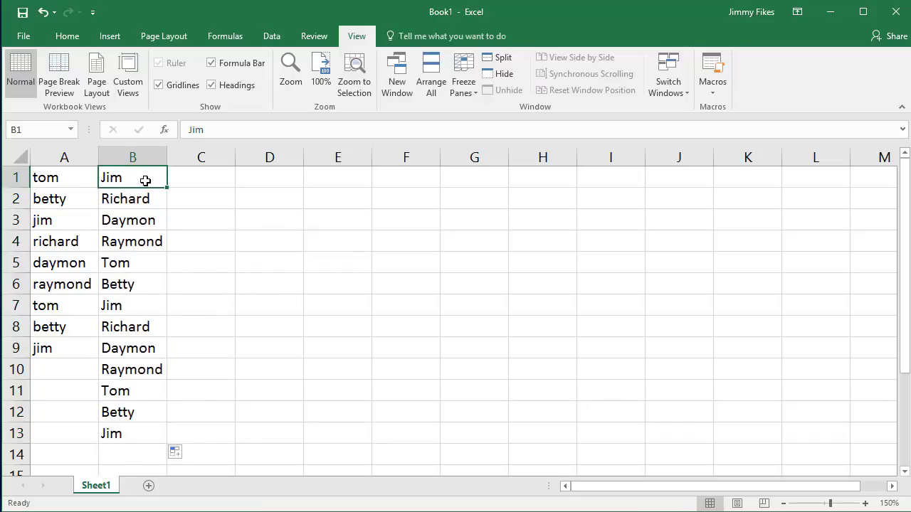
{"action": "left_click", "coordinate": [145, 199]}
{"action": "left_click", "coordinate": [146, 217]}
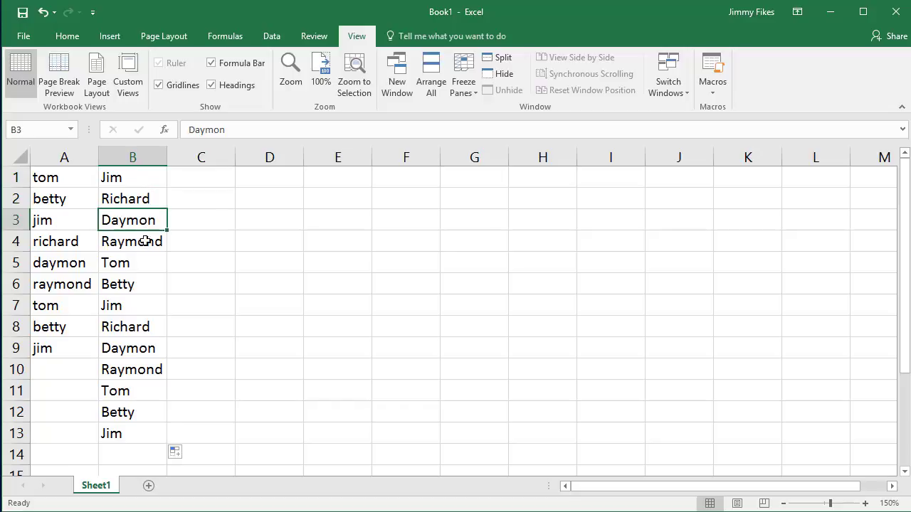
{"action": "left_click", "coordinate": [146, 242]}
{"action": "left_click", "coordinate": [143, 263]}
{"action": "left_click", "coordinate": [144, 284]}
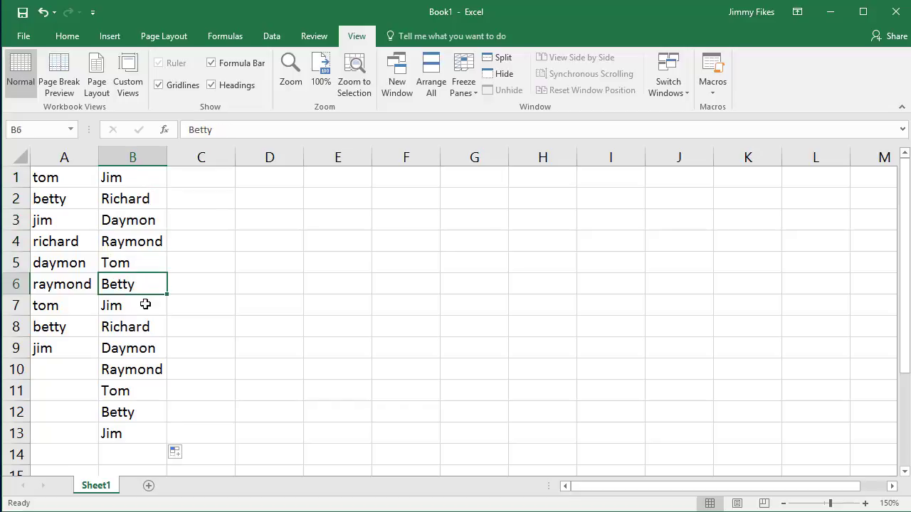
{"action": "left_click", "coordinate": [145, 307]}
{"action": "left_click", "coordinate": [140, 328]}
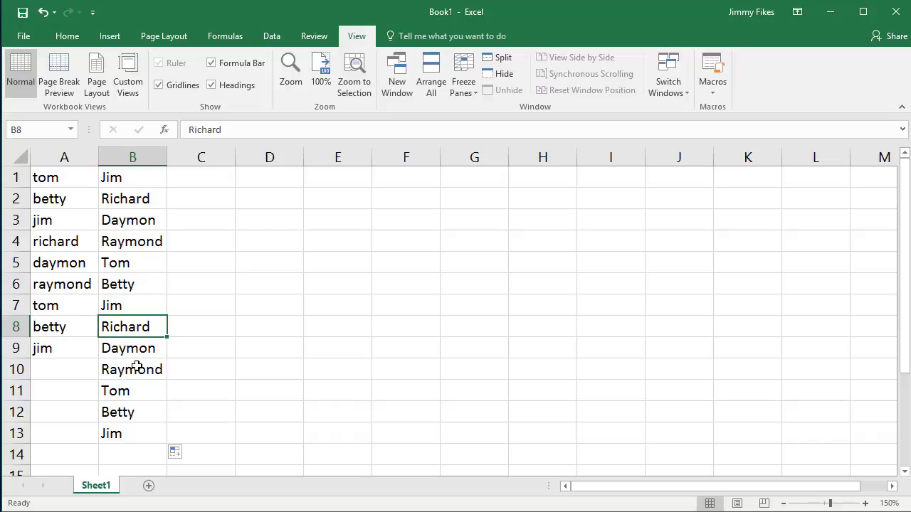
Select C1, review the blank new-list entry area in the Custom Lists editor of the Advanced options, and close both dialogs without adding a list.
{"action": "left_click", "coordinate": [207, 178]}
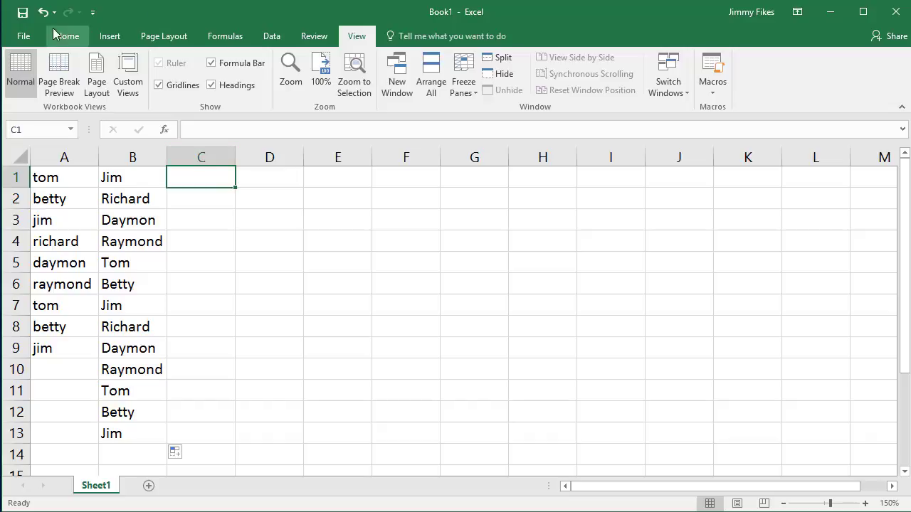
{"action": "left_click", "coordinate": [32, 36]}
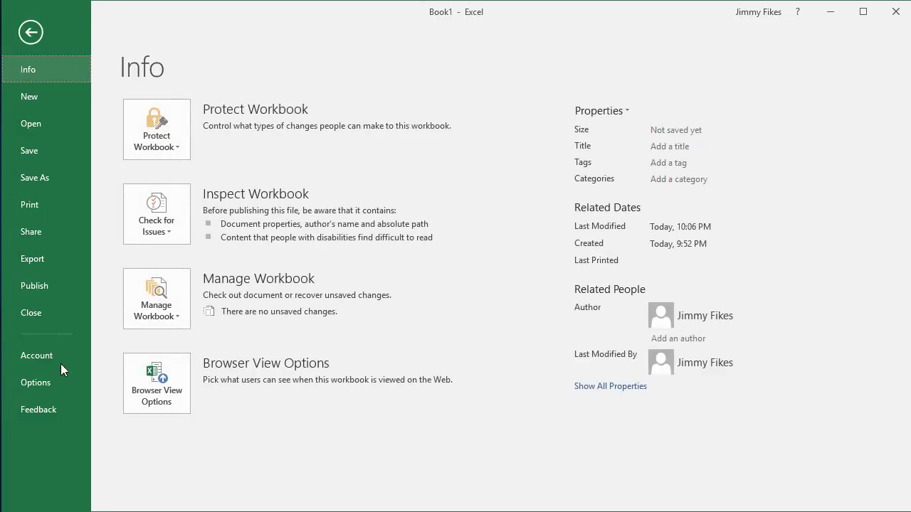
{"action": "left_click", "coordinate": [65, 381]}
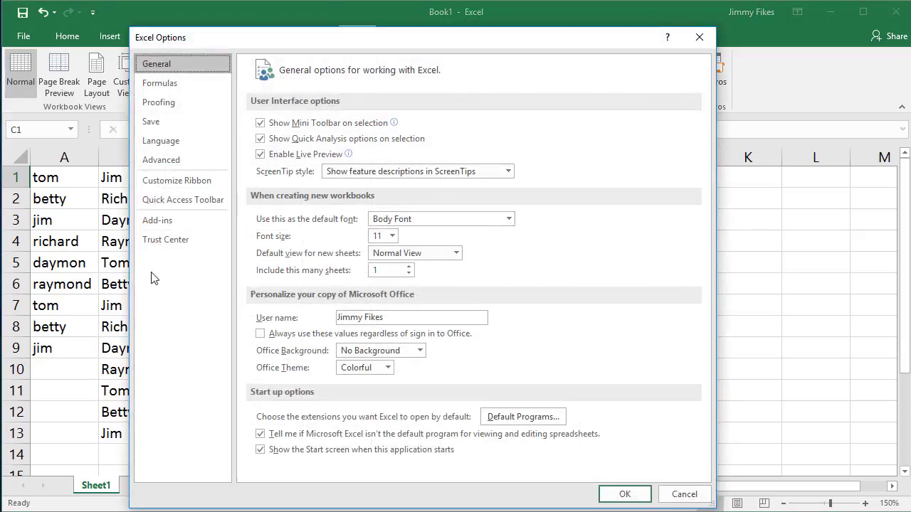
{"action": "left_click", "coordinate": [193, 159]}
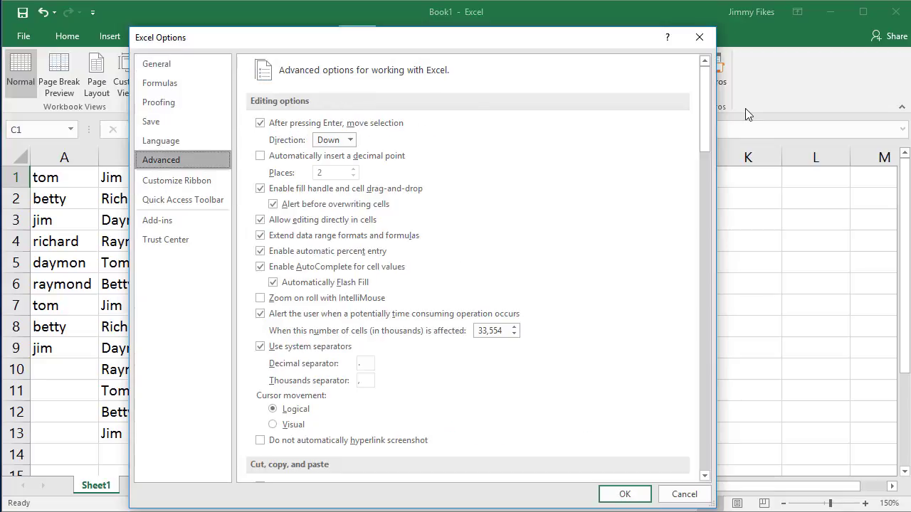
{"action": "left_click_drag", "start_coordinate": [702, 100], "coordinate": [684, 329]}
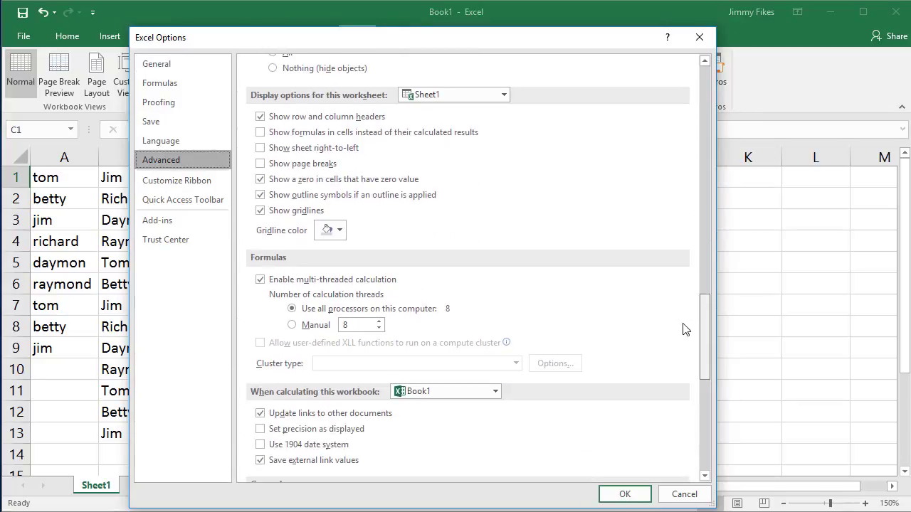
{"action": "scroll", "coordinate": [684, 329], "scroll_direction": "down", "scroll_amount": 10}
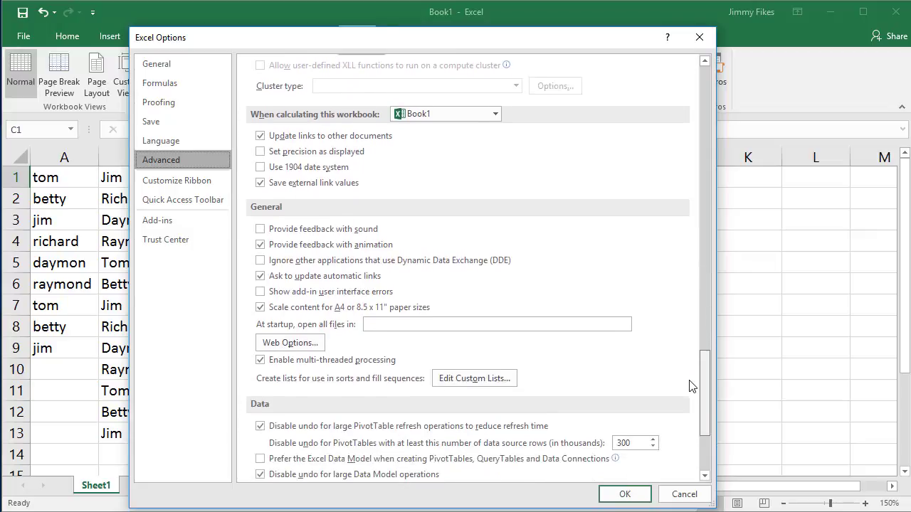
{"action": "left_click", "coordinate": [450, 377]}
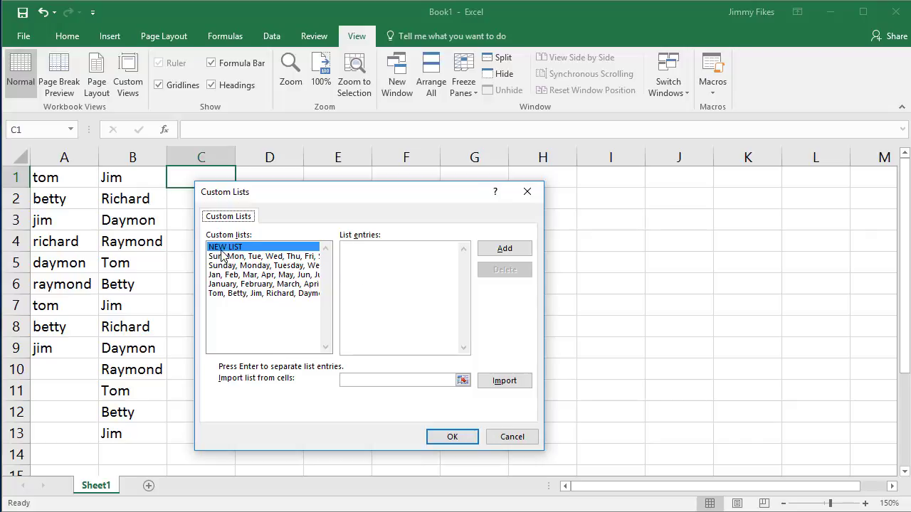
{"action": "left_click", "coordinate": [360, 254]}
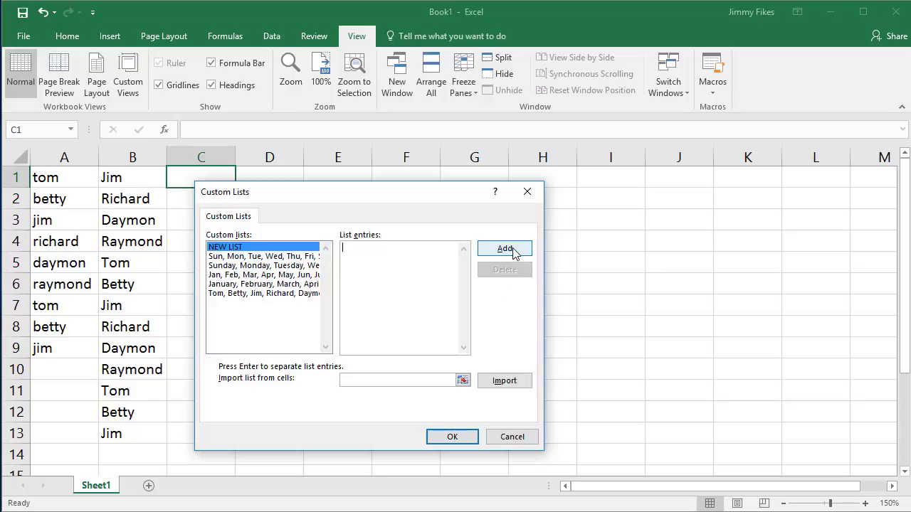
{"action": "left_click", "coordinate": [454, 436]}
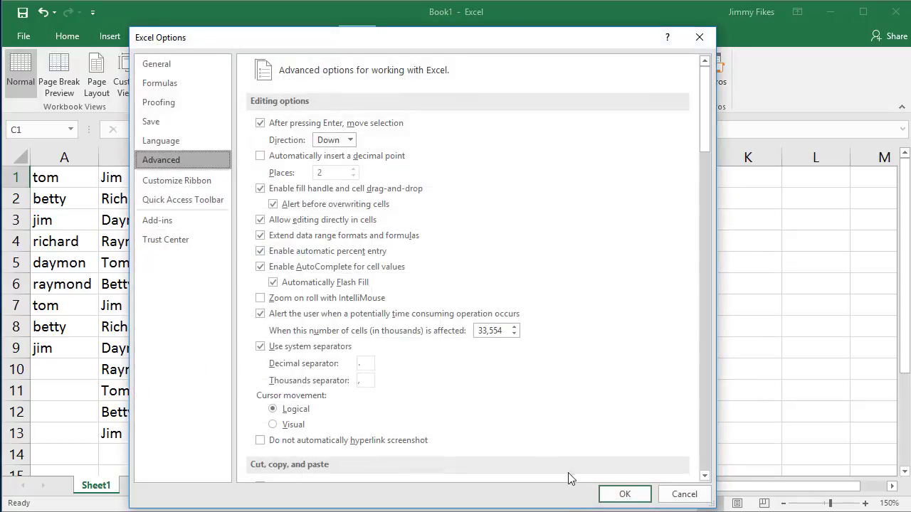
{"action": "left_click", "coordinate": [625, 493]}
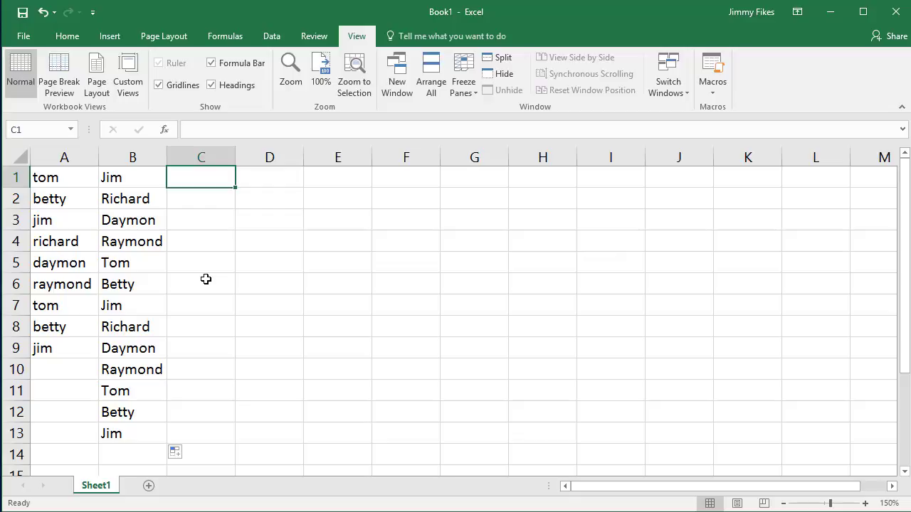
Enter six capitalized surnames down column C, one per cell from C1 to C6, beside the first names.
{"action": "type", "text": "Smi"}
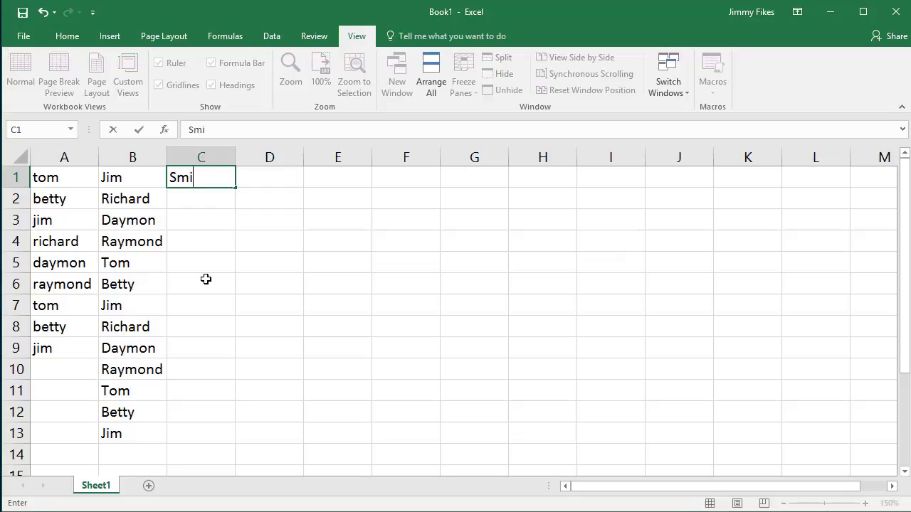
{"action": "type", "text": "th"}
{"action": "key", "text": "Return"}
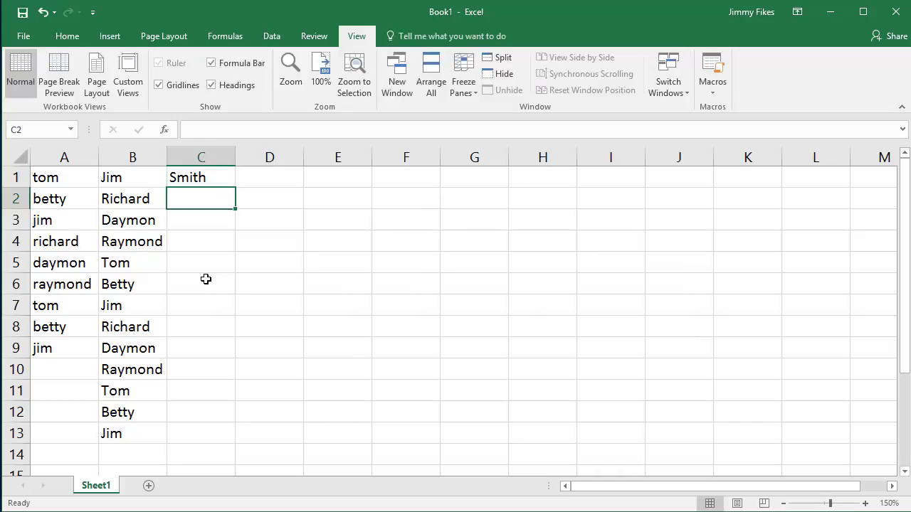
{"action": "type", "text": "Roberts"}
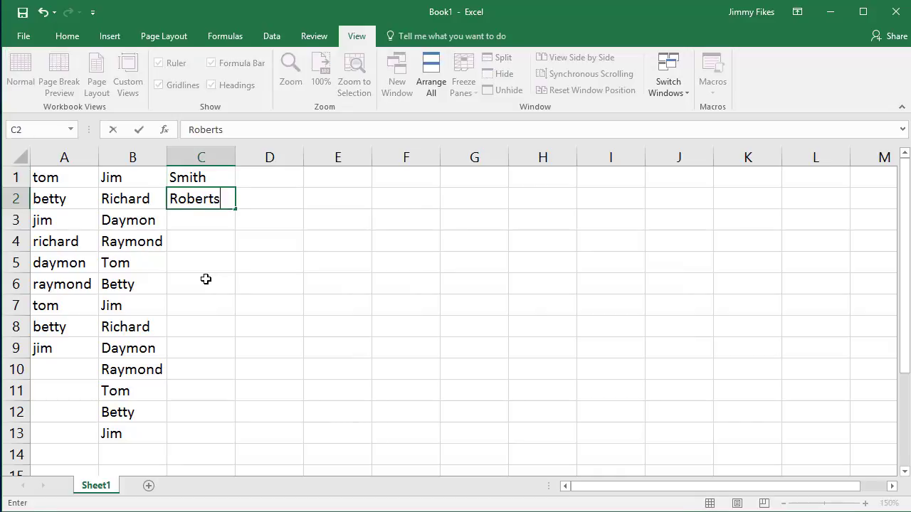
{"action": "key", "text": "Return"}
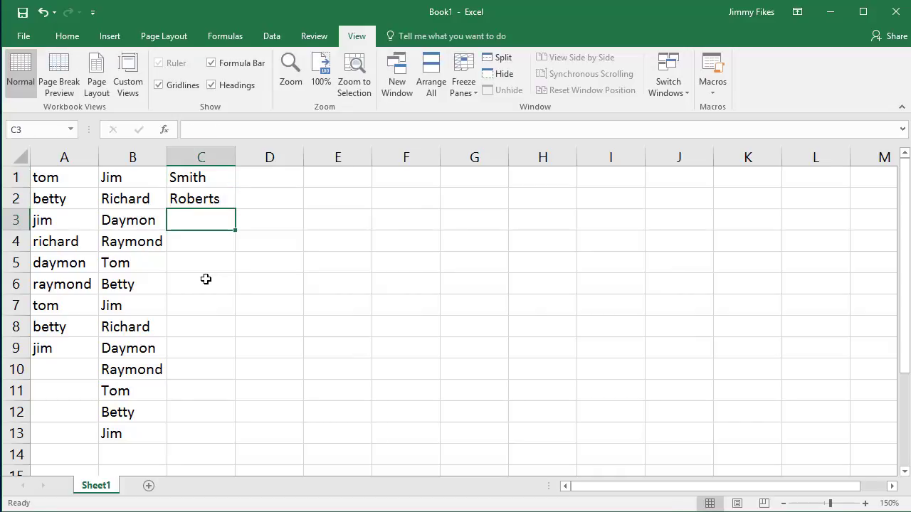
{"action": "type", "text": "Jones"}
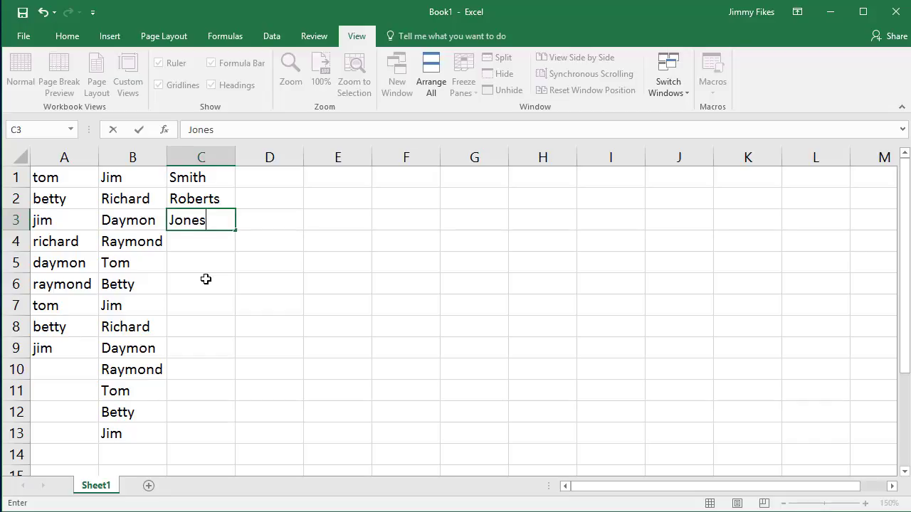
{"action": "key", "text": "Return"}
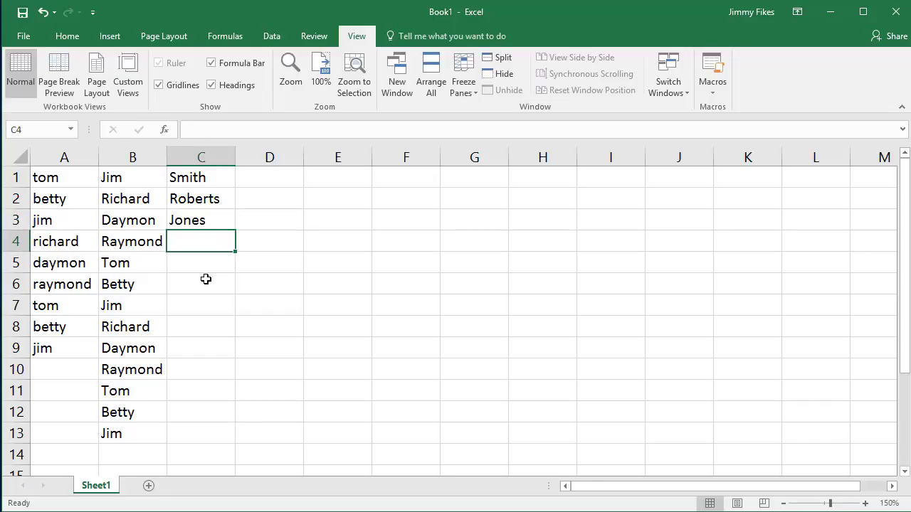
{"action": "type", "text": "Ha"}
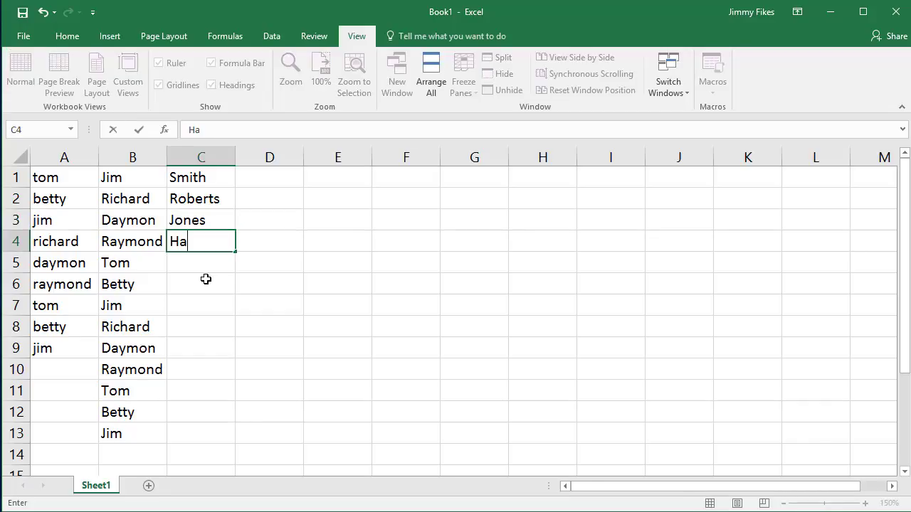
{"action": "type", "text": "rralson"}
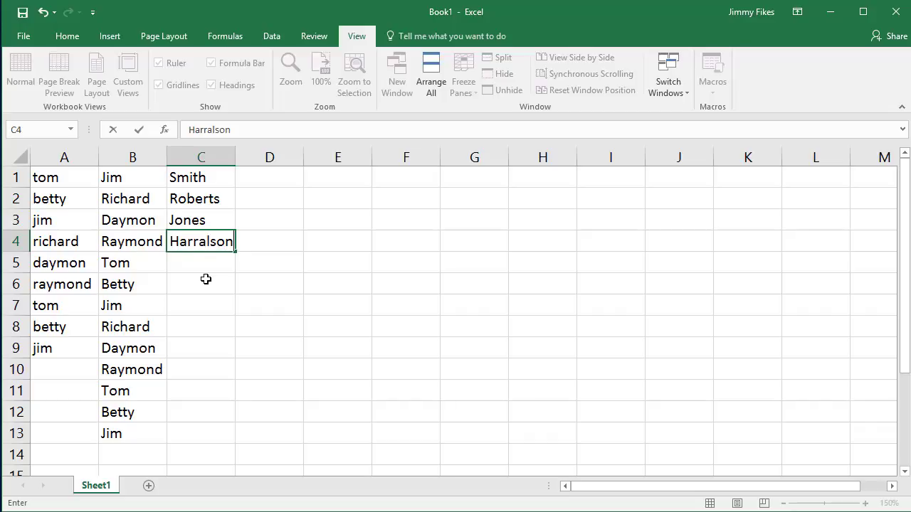
{"action": "key", "text": "Return"}
{"action": "type", "text": "Wil"}
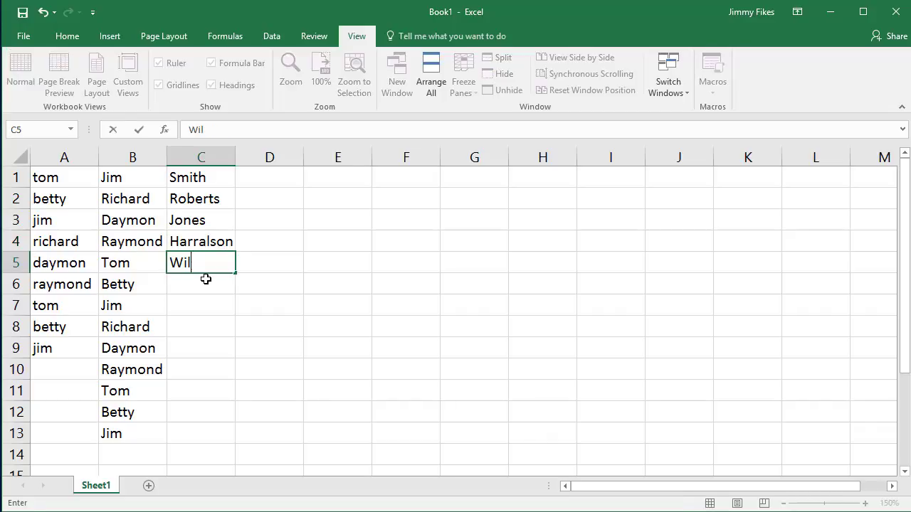
{"action": "type", "text": "liams"}
{"action": "key", "text": "Return"}
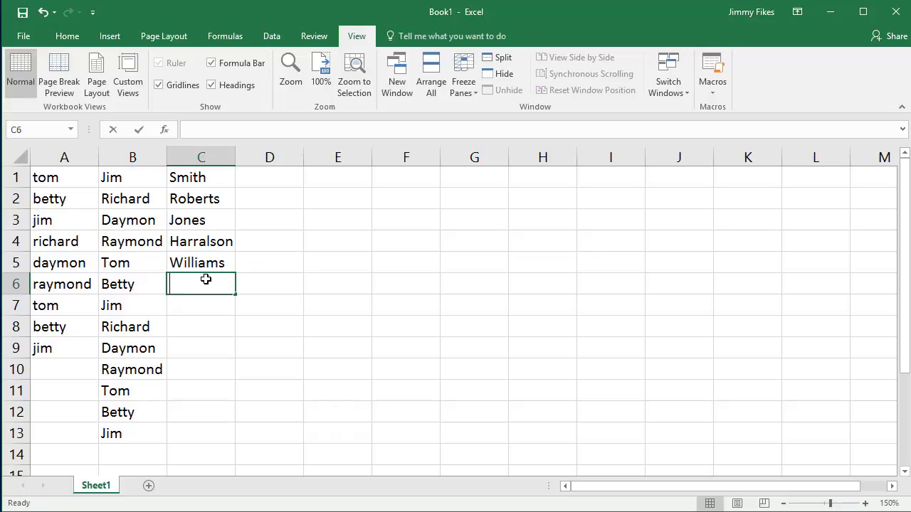
{"action": "type", "text": "Bentley"}
{"action": "key", "text": "Return"}
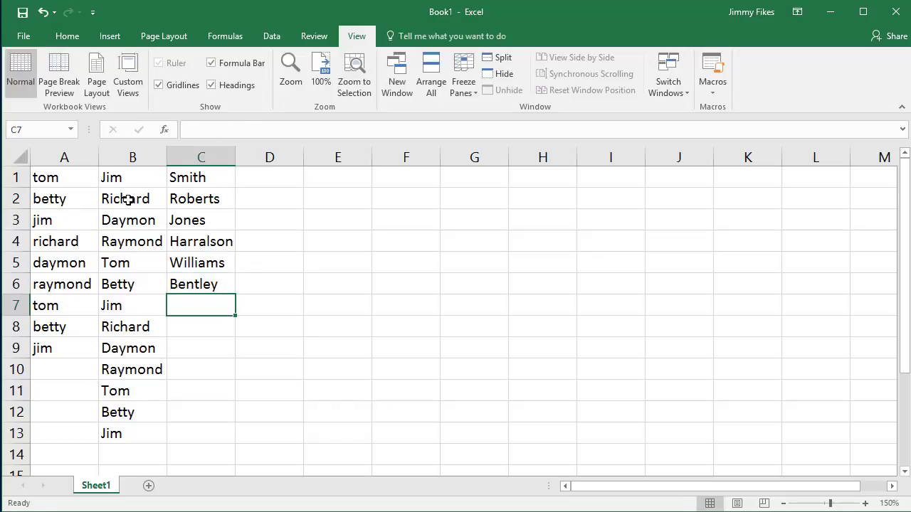
Clear the contents of A7:C13 and delete column A with the lowercase first names.
{"action": "left_click_drag", "start_coordinate": [62, 308], "coordinate": [185, 434]}
{"action": "key", "text": "Delete"}
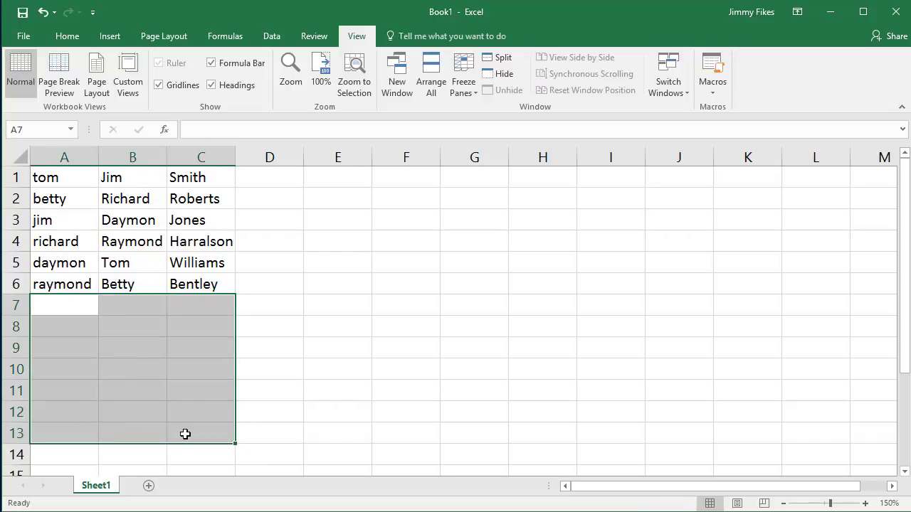
{"action": "left_click", "coordinate": [64, 156]}
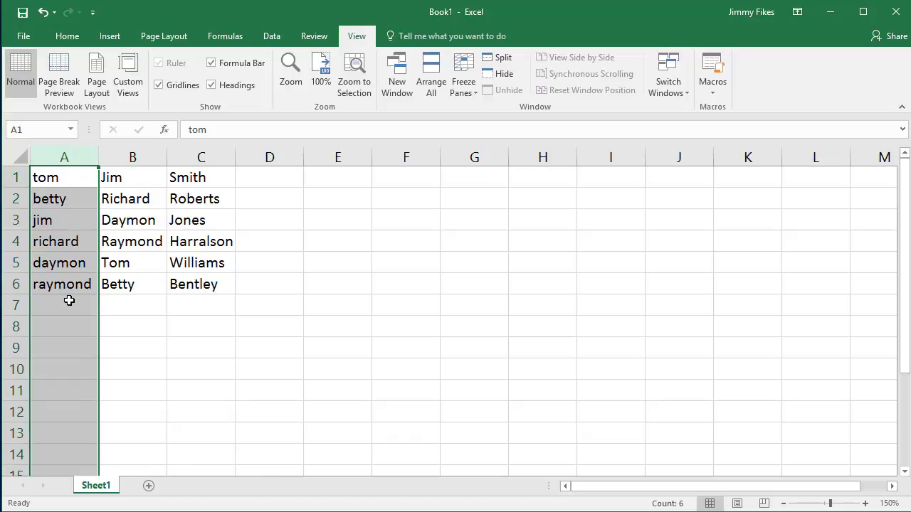
{"action": "right_click", "coordinate": [64, 153]}
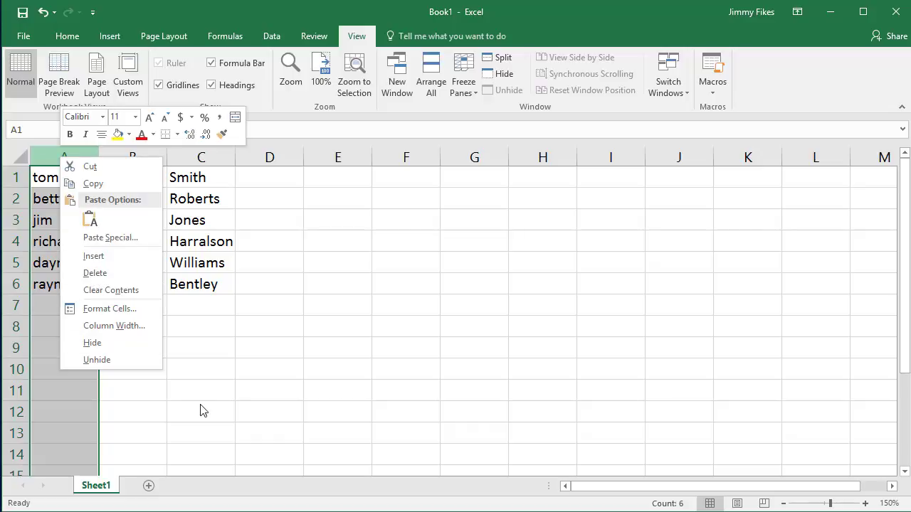
{"action": "key", "text": "Escape"}
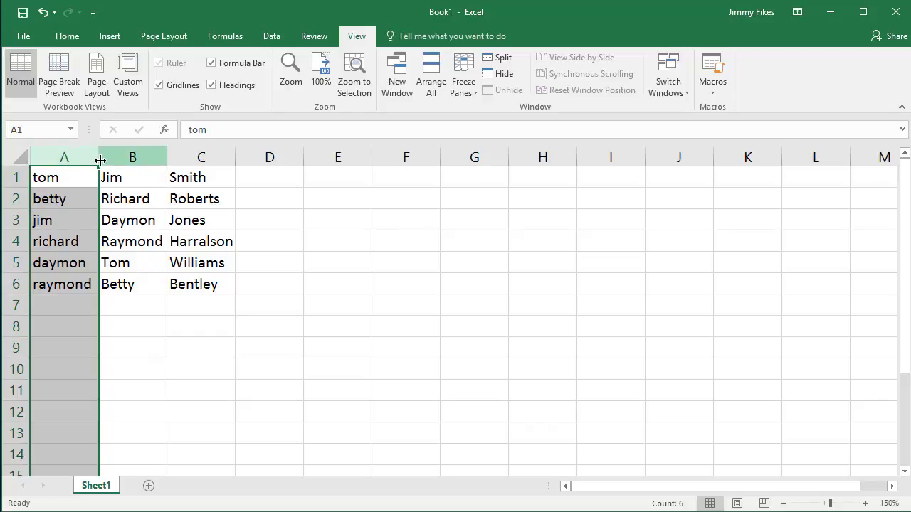
{"action": "right_click", "coordinate": [51, 156]}
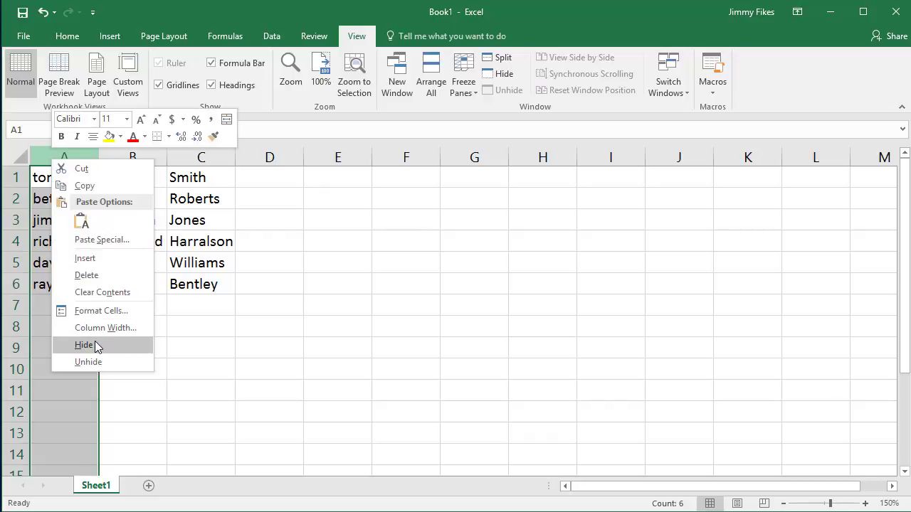
{"action": "left_click", "coordinate": [98, 277]}
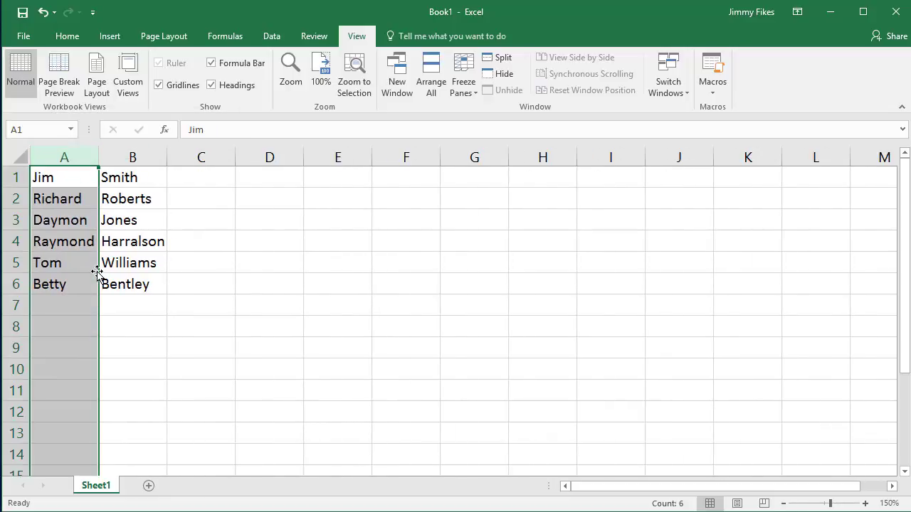
{"action": "left_click", "coordinate": [102, 298]}
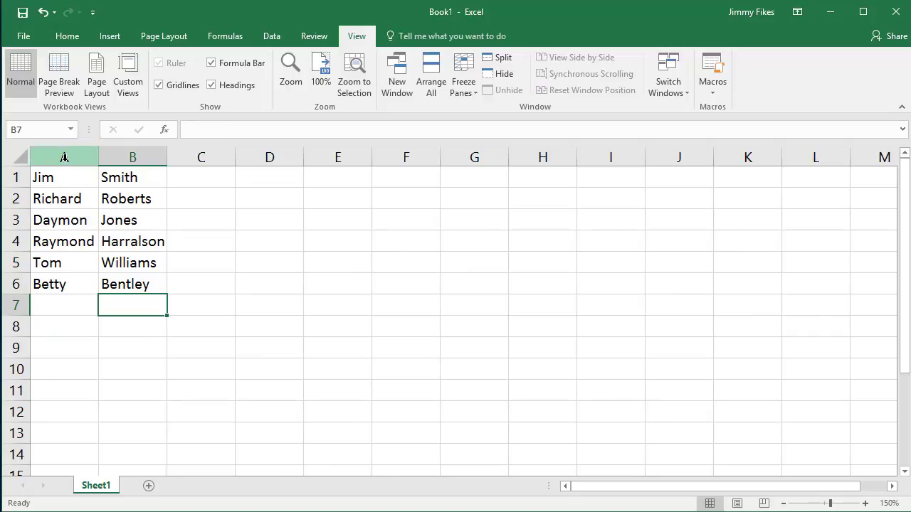
Select C1 and review the available Fill commands, including Flash Fill, without applying any.
{"action": "left_click_drag", "start_coordinate": [61, 262], "coordinate": [62, 306]}
{"action": "left_click", "coordinate": [57, 327]}
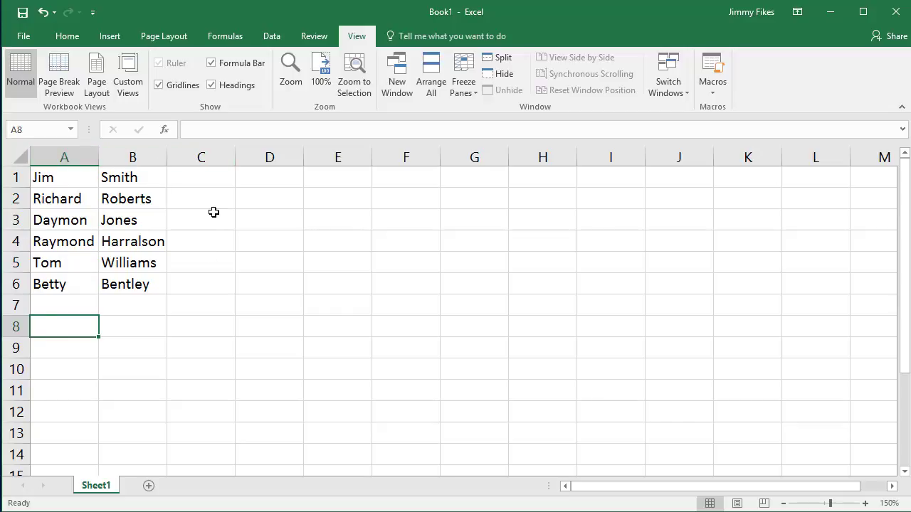
{"action": "left_click", "coordinate": [202, 181]}
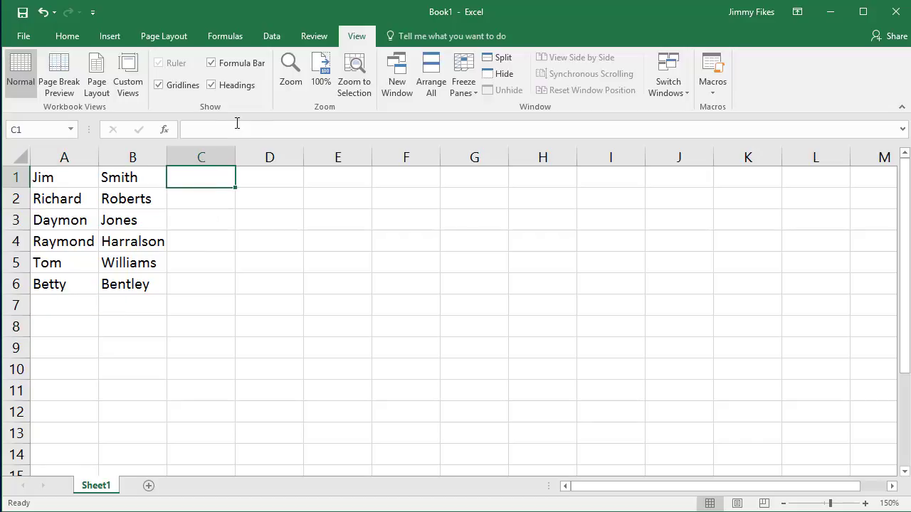
{"action": "left_click", "coordinate": [72, 37]}
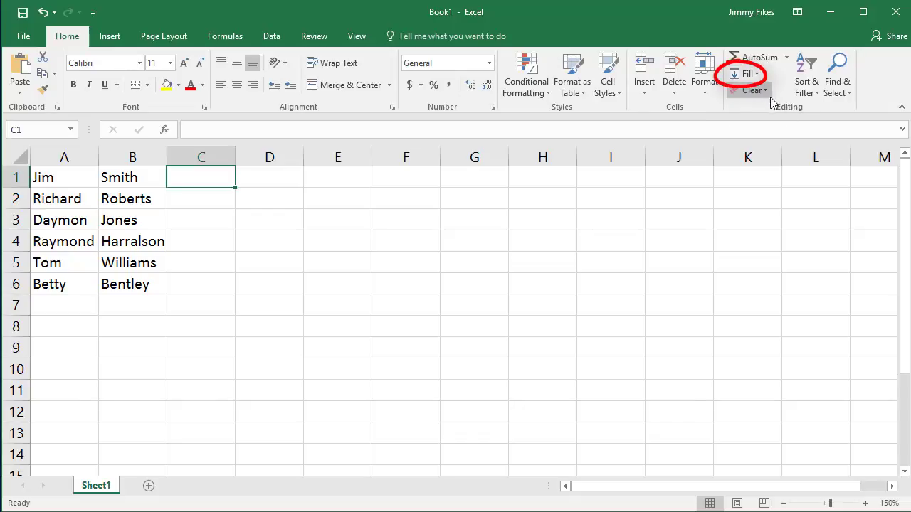
{"action": "left_click", "coordinate": [756, 74]}
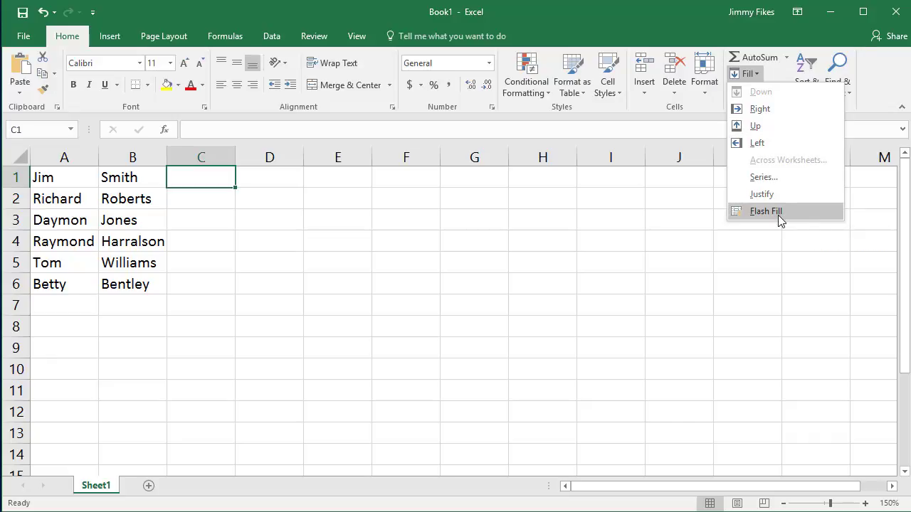
{"action": "left_click", "coordinate": [412, 266]}
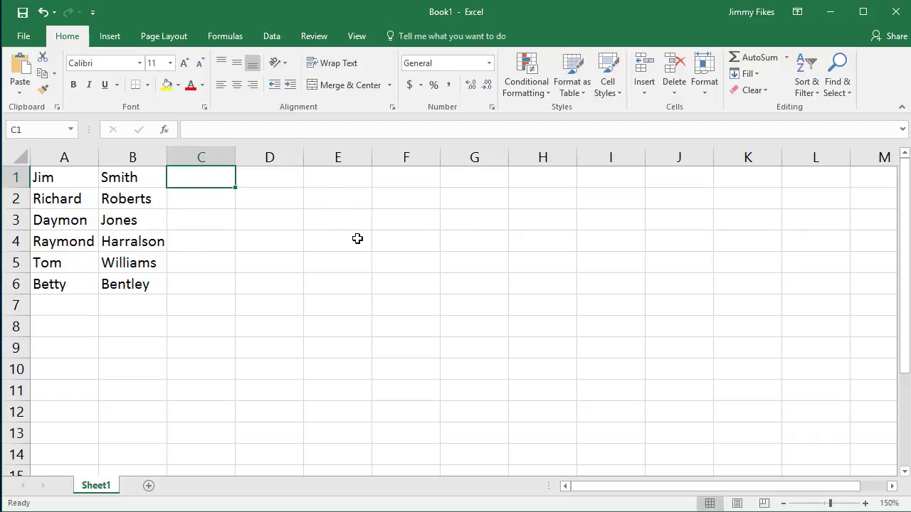
Enter the first person's full name in C1, combining A1 and B1, and Flash Fill the remaining full names down column C.
{"action": "type", "text": "Ji"}
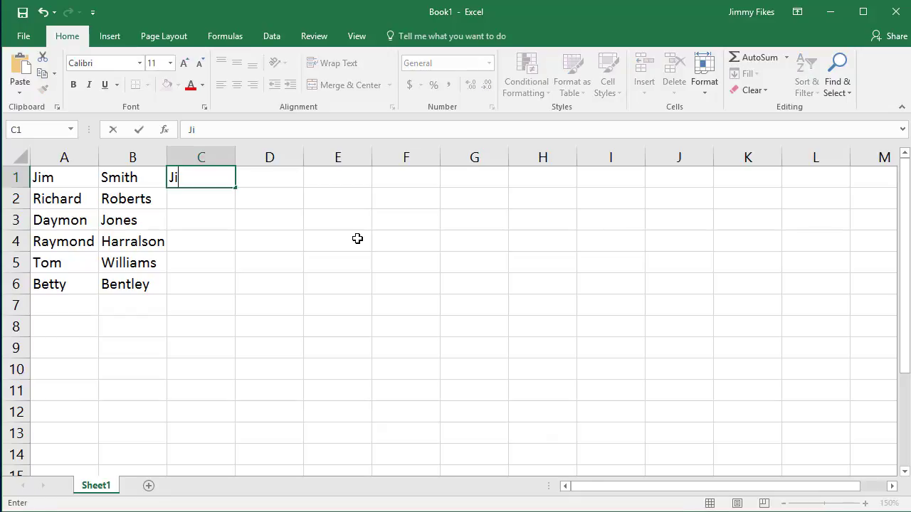
{"action": "type", "text": "m Smith"}
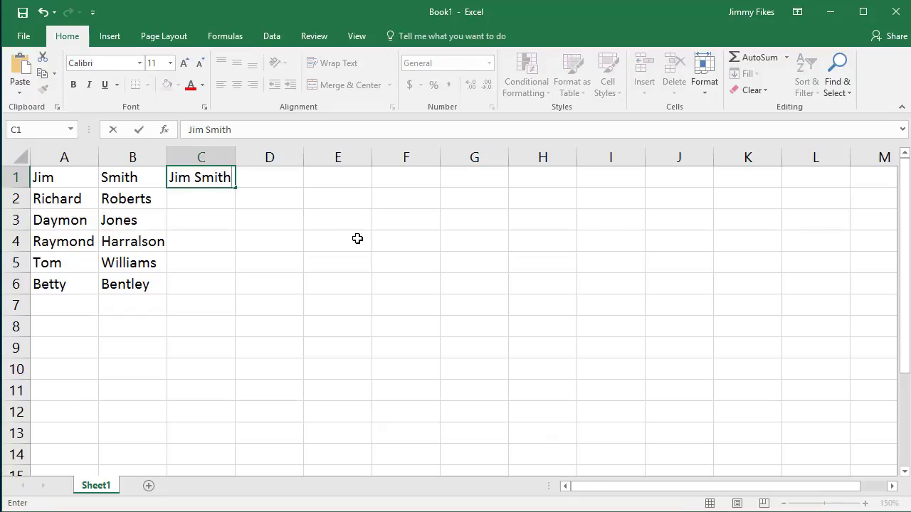
{"action": "key", "text": "Return"}
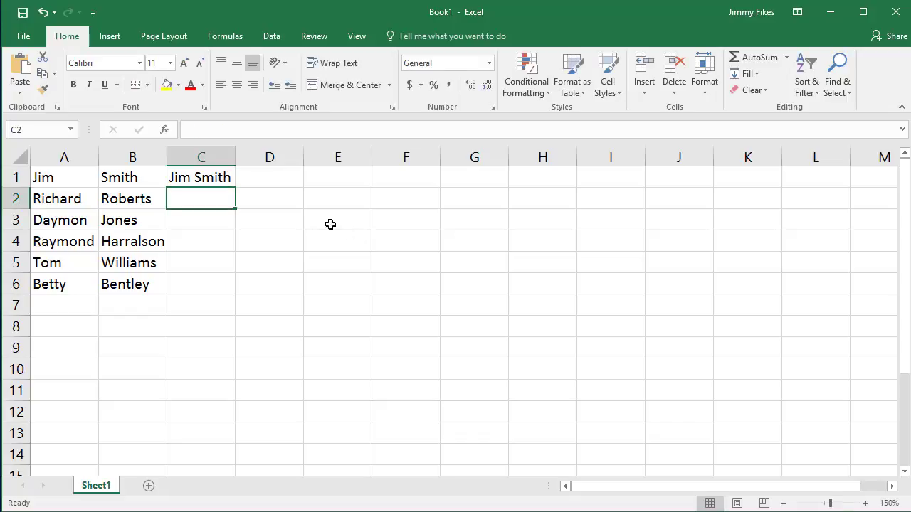
{"action": "left_click", "coordinate": [217, 175]}
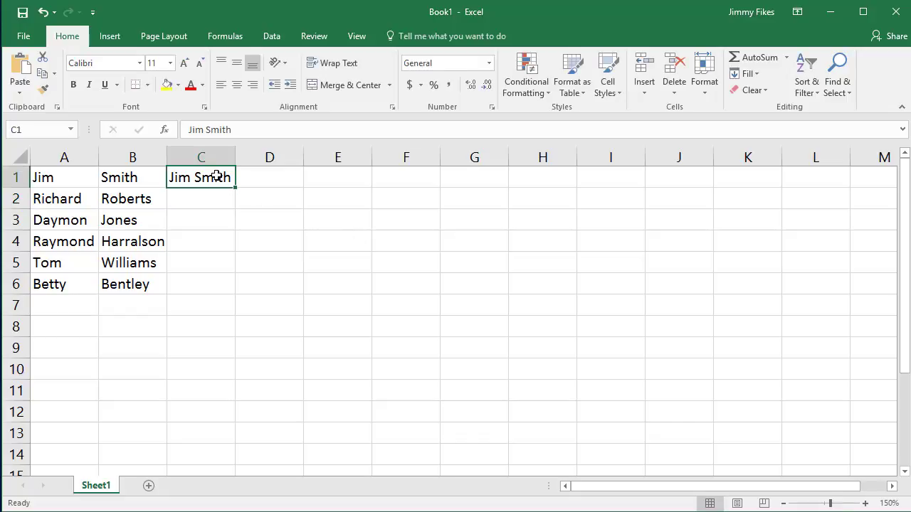
{"action": "left_click", "coordinate": [746, 73]}
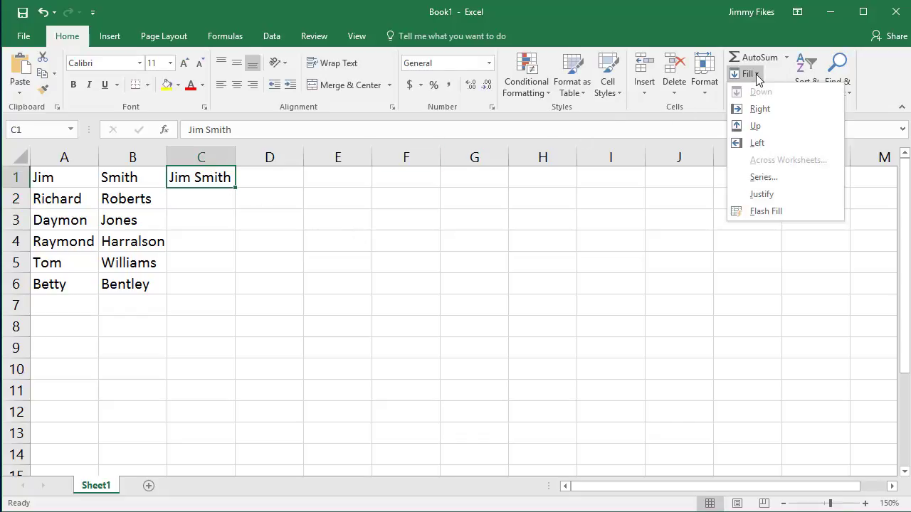
{"action": "left_click", "coordinate": [774, 216]}
{"action": "left_click", "coordinate": [250, 375]}
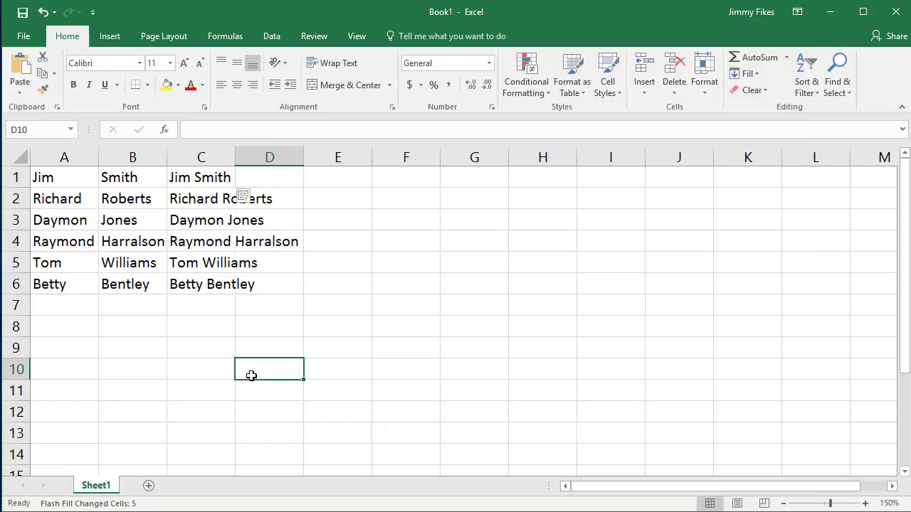
Widen column C to 19.00 to fit the full names and check the last filled entries in C5 and C6.
{"action": "left_click_drag", "start_coordinate": [235, 160], "coordinate": [314, 161]}
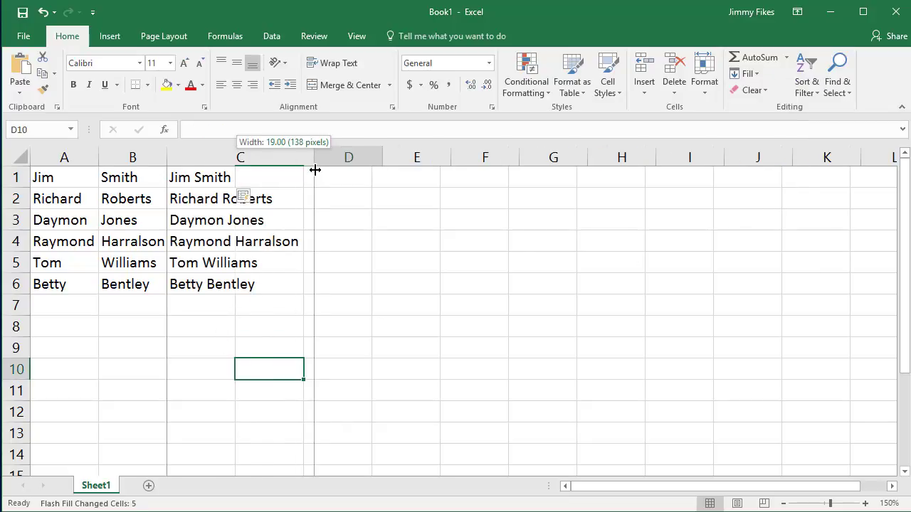
{"action": "left_click", "coordinate": [254, 263]}
{"action": "left_click", "coordinate": [246, 283]}
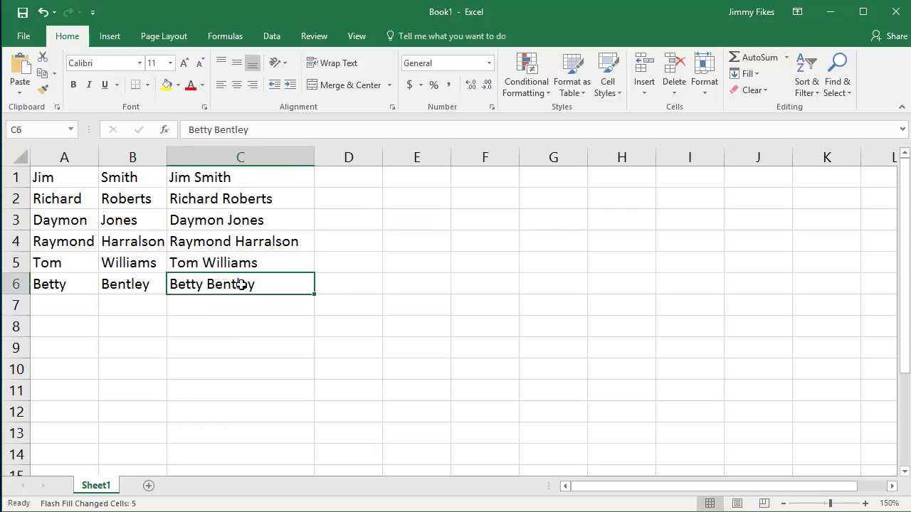
Enter the first person's initial, a period and the surname in D1, and Flash Fill the same format down column D.
{"action": "left_click", "coordinate": [350, 181]}
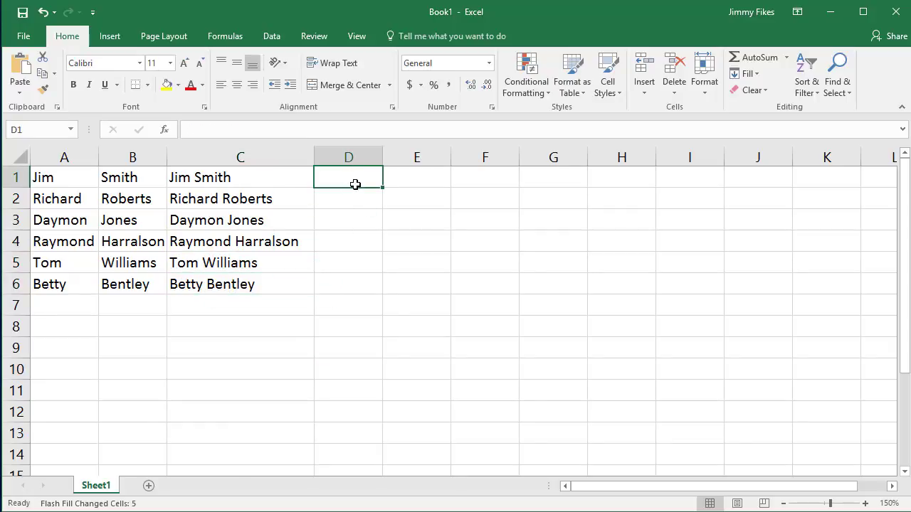
{"action": "type", "text": "J"}
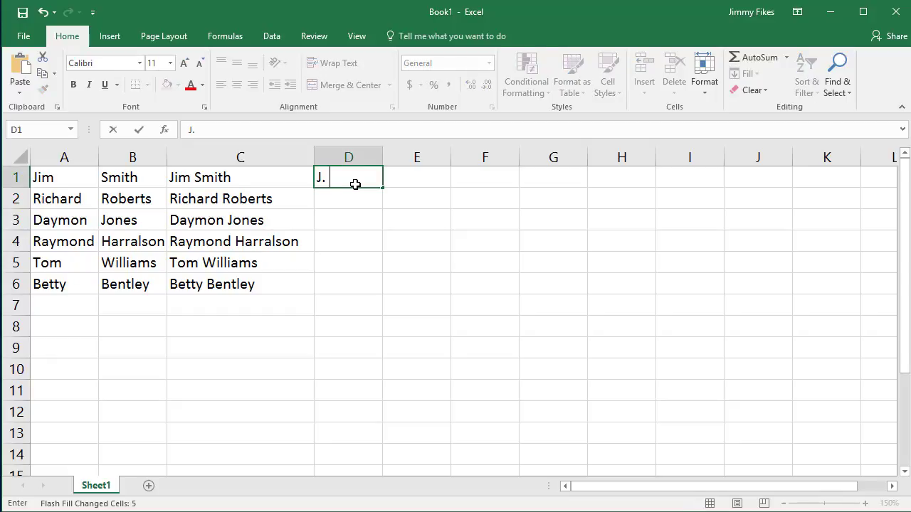
{"action": "type", "text": ". Smith"}
{"action": "key", "text": "Return"}
{"action": "left_click", "coordinate": [357, 179]}
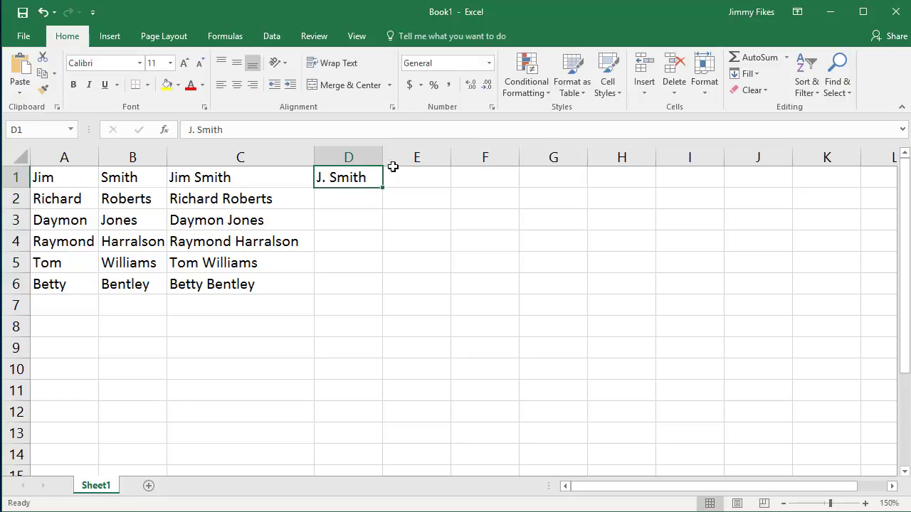
{"action": "left_click", "coordinate": [748, 73]}
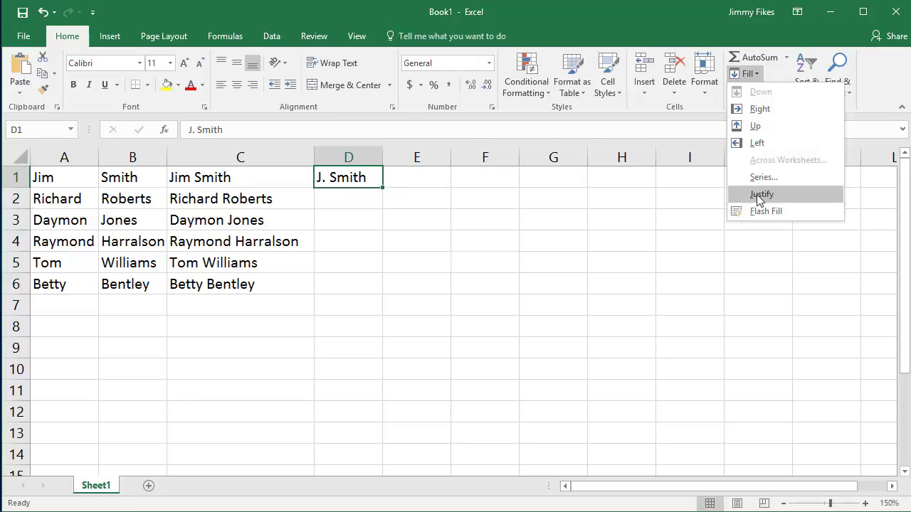
{"action": "left_click", "coordinate": [764, 212]}
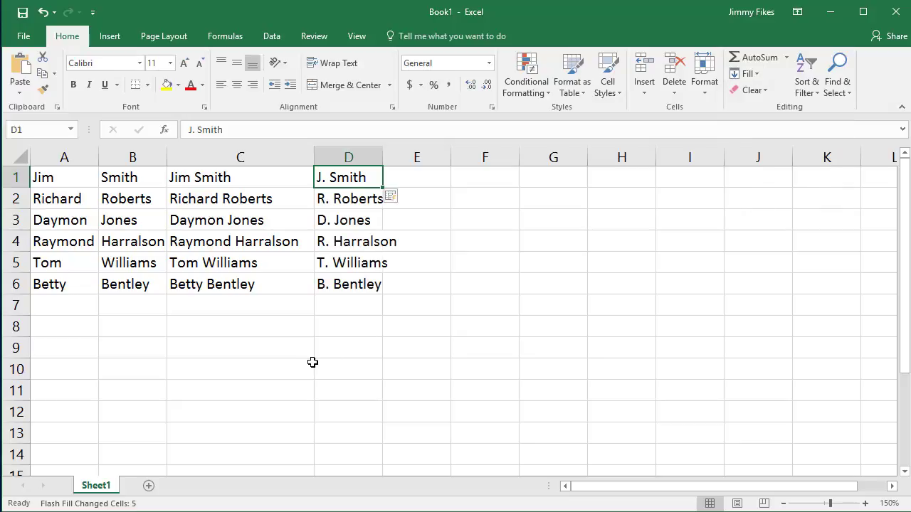
{"action": "left_click", "coordinate": [311, 363]}
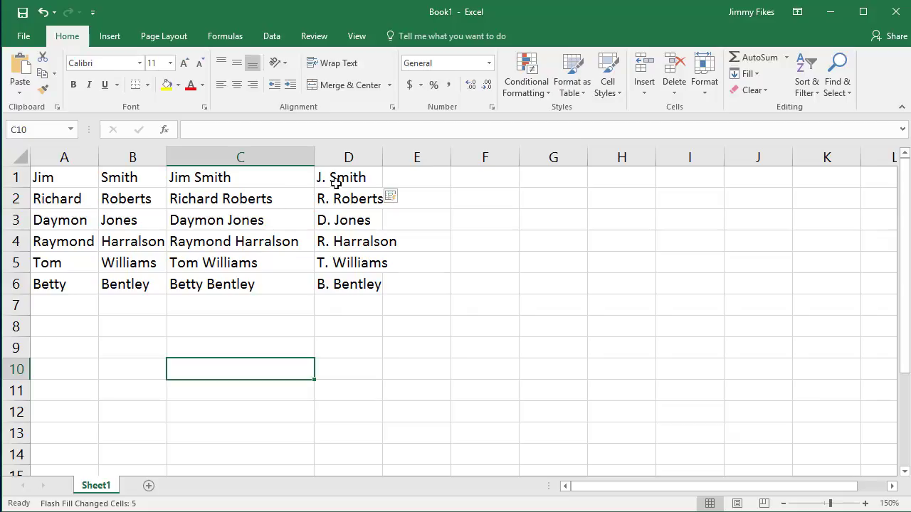
{"action": "left_click", "coordinate": [373, 179]}
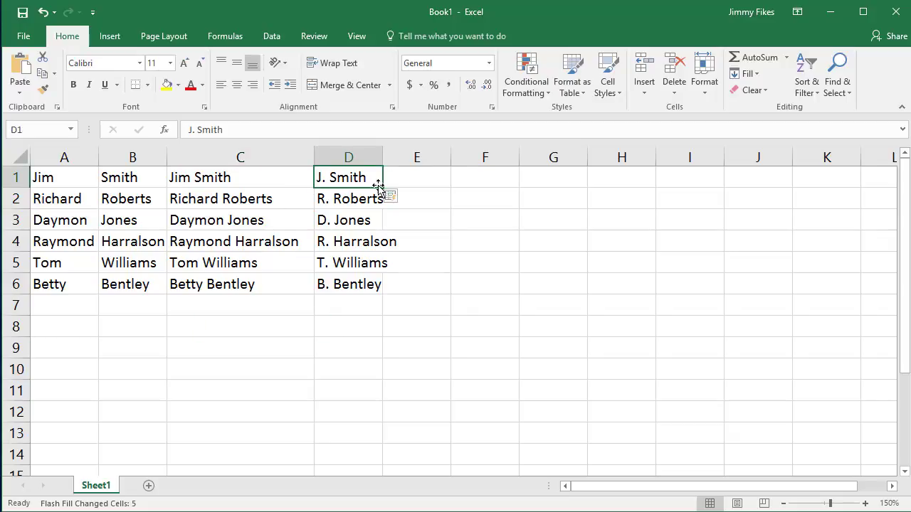
{"action": "left_click", "coordinate": [746, 74]}
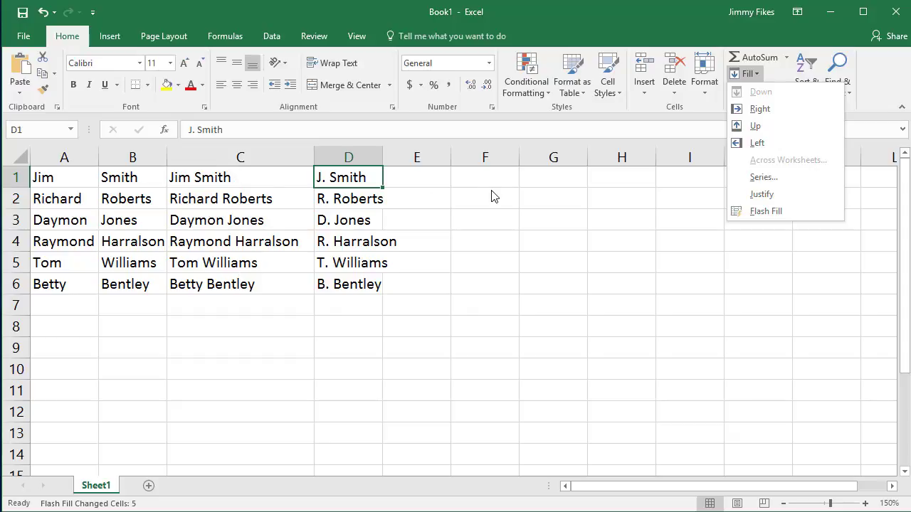
{"action": "left_click", "coordinate": [469, 183]}
Enter 1 in F1 and 3 in F2, AutoFill the series down to F8, and check the values in F3 to F5.
{"action": "left_click", "coordinate": [470, 181]}
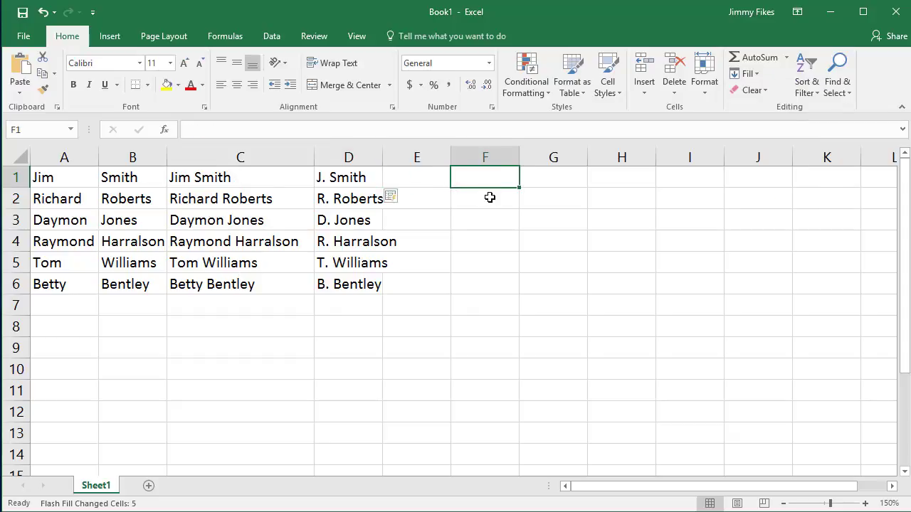
{"action": "type", "text": "1"}
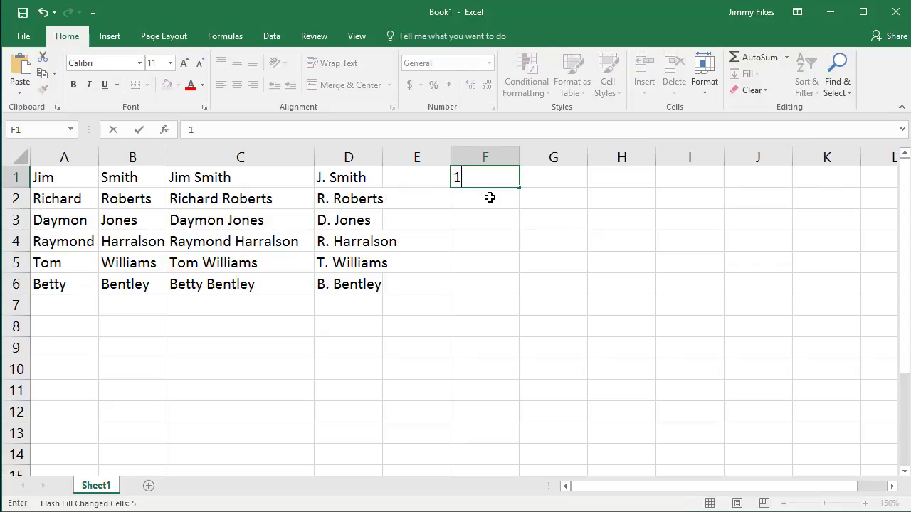
{"action": "key", "text": "Return"}
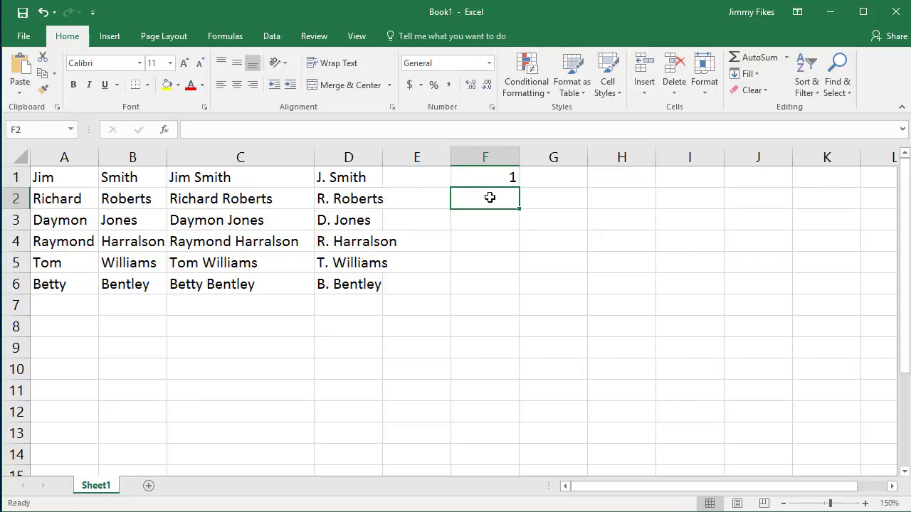
{"action": "type", "text": "3"}
{"action": "key", "text": "Return"}
{"action": "left_click", "coordinate": [484, 186]}
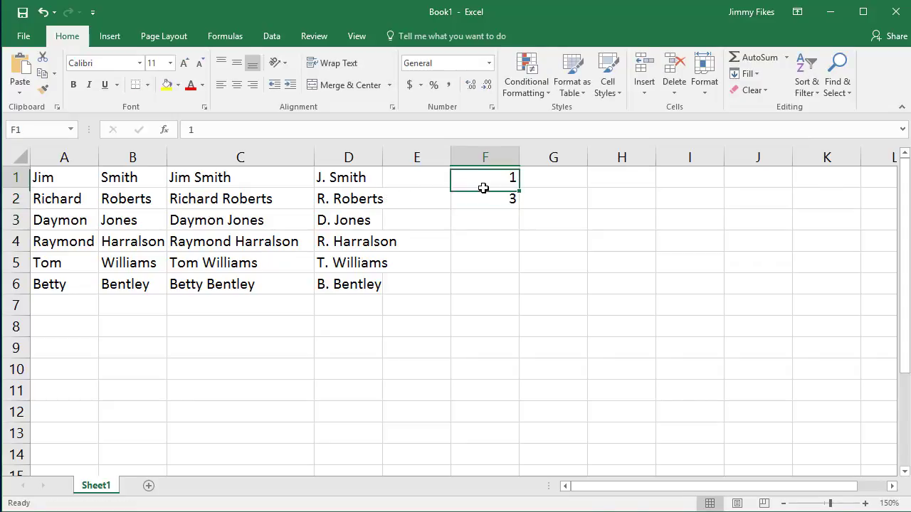
{"action": "left_click_drag", "start_coordinate": [483, 187], "coordinate": [482, 199]}
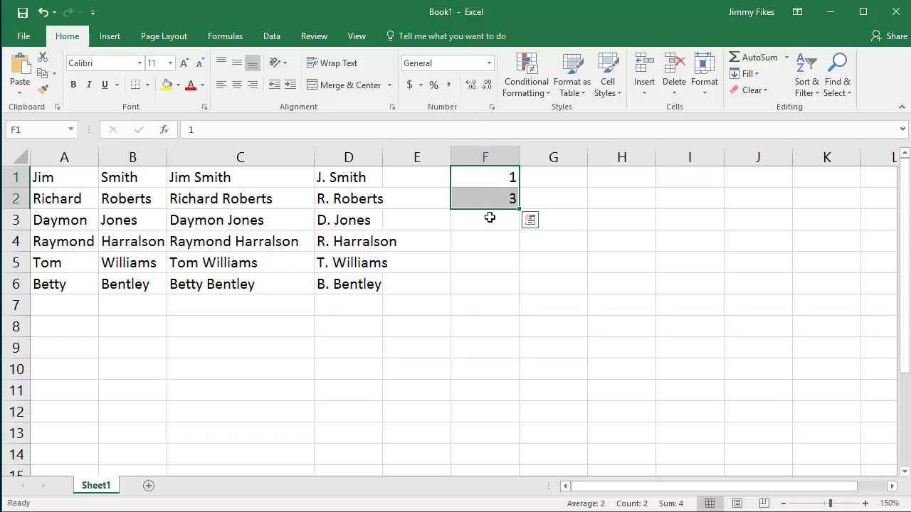
{"action": "left_click_drag", "start_coordinate": [516, 211], "coordinate": [522, 337]}
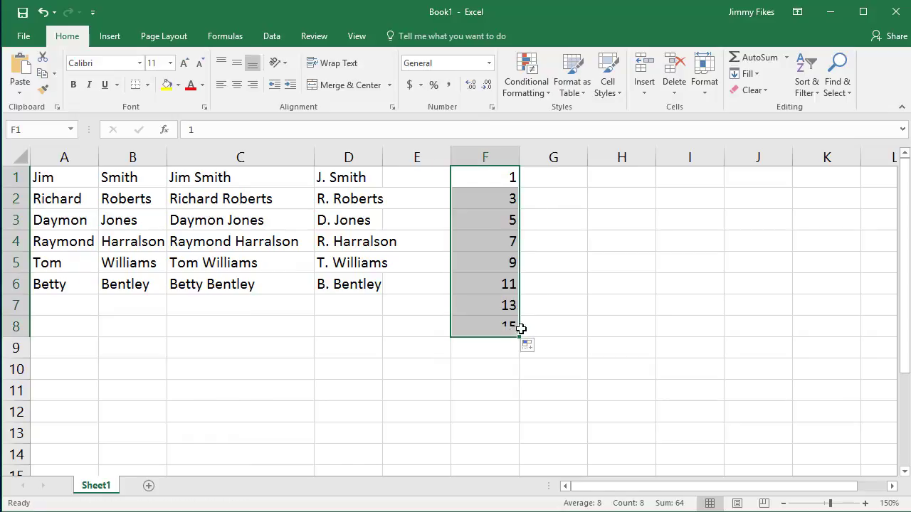
{"action": "left_click", "coordinate": [492, 218]}
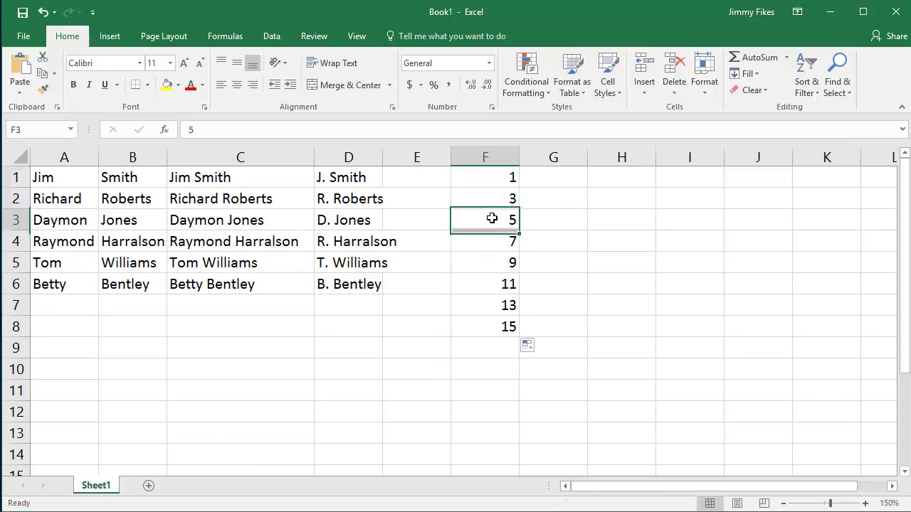
{"action": "left_click", "coordinate": [491, 242]}
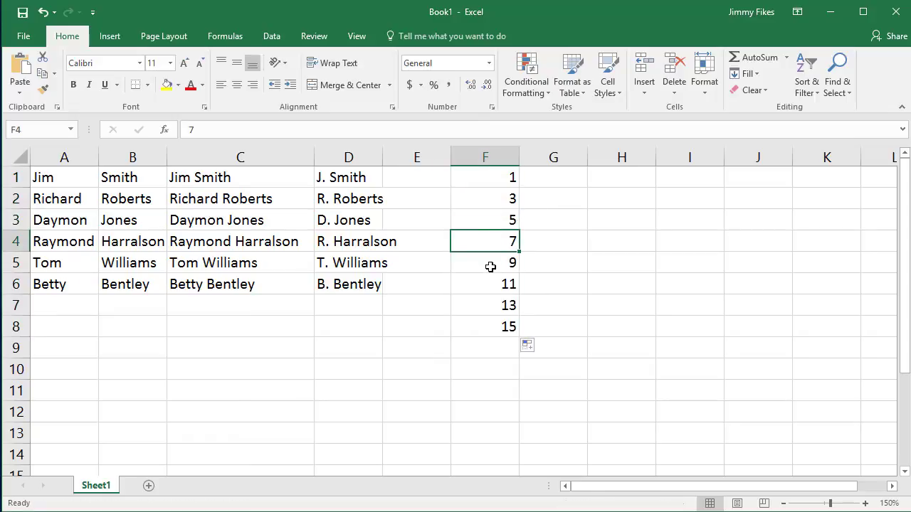
{"action": "left_click", "coordinate": [490, 263]}
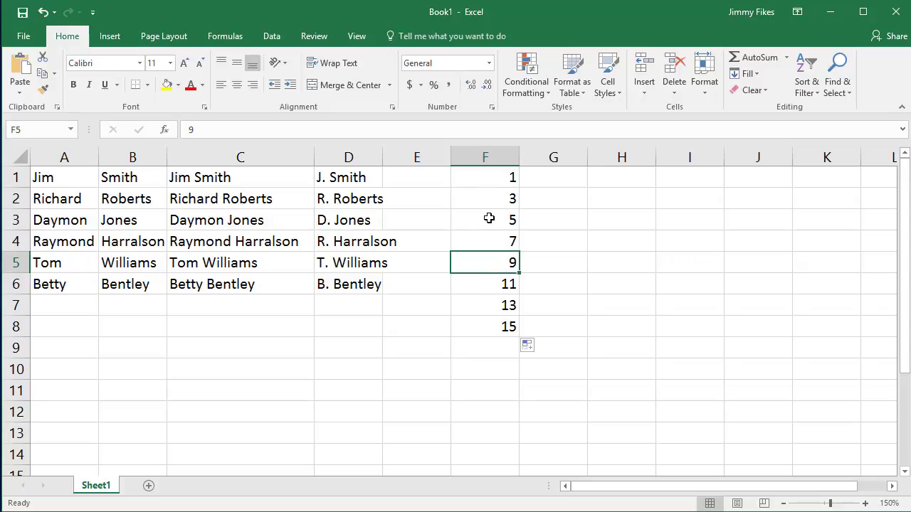
Reselect the starting values in F1:F2 and AutoFill the odd-number series down to F14.
{"action": "left_click", "coordinate": [542, 184]}
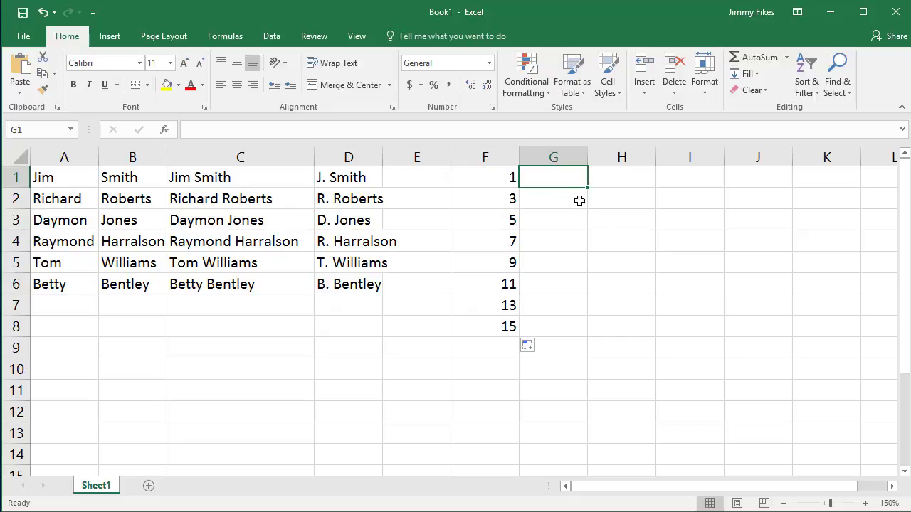
{"action": "left_click_drag", "start_coordinate": [478, 181], "coordinate": [479, 191]}
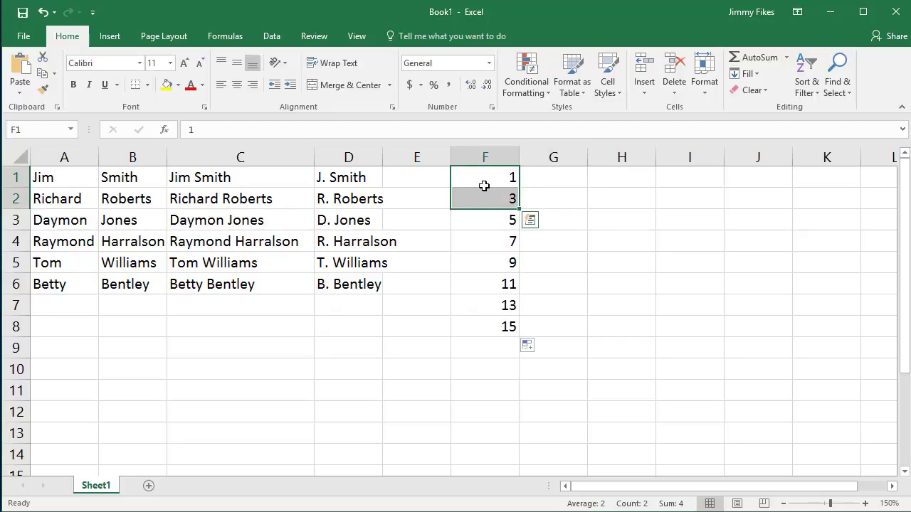
{"action": "left_click", "coordinate": [475, 245]}
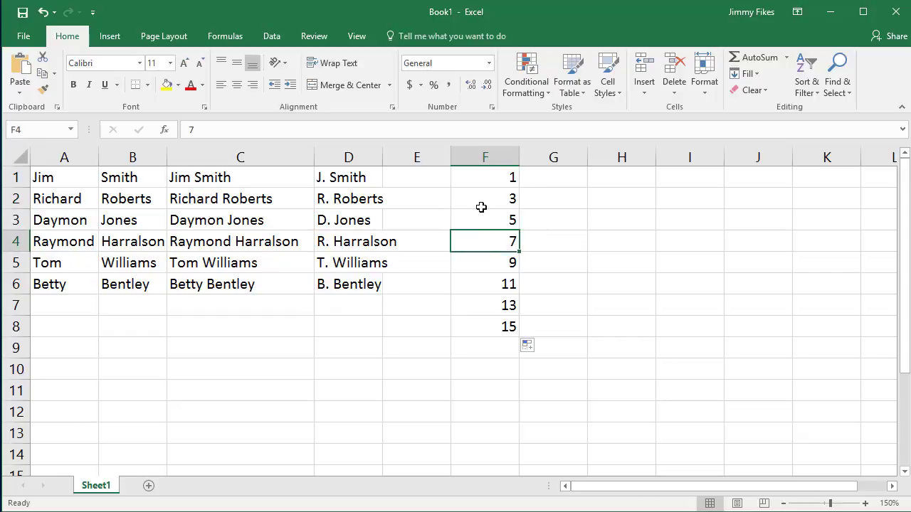
{"action": "left_click", "coordinate": [481, 178]}
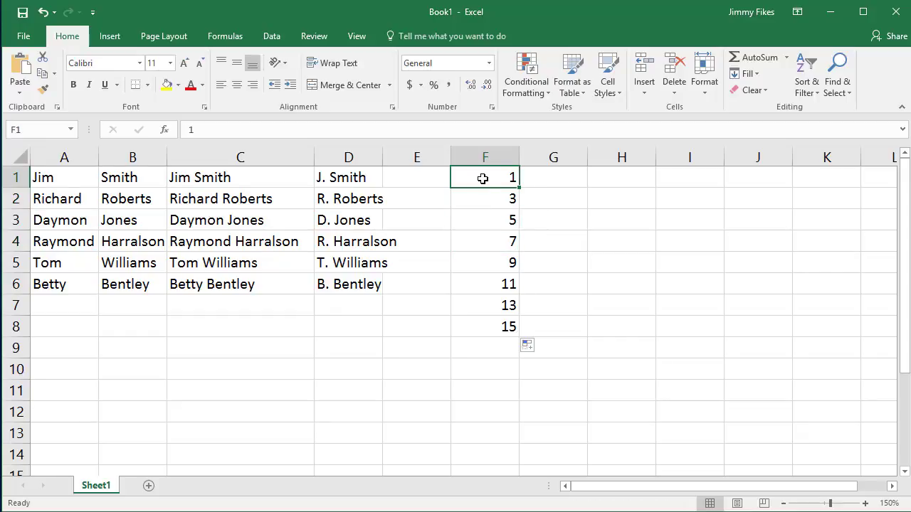
{"action": "left_click_drag", "start_coordinate": [483, 179], "coordinate": [482, 194]}
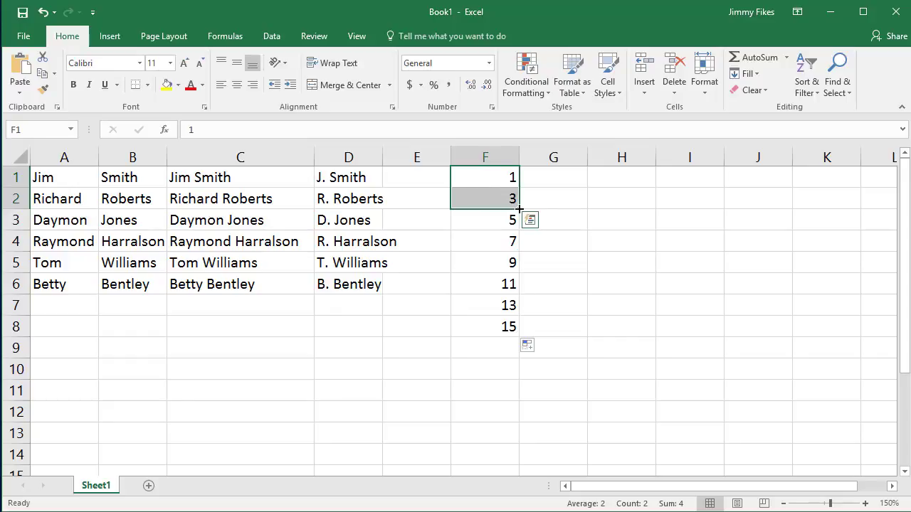
{"action": "left_click_drag", "start_coordinate": [519, 210], "coordinate": [528, 464]}
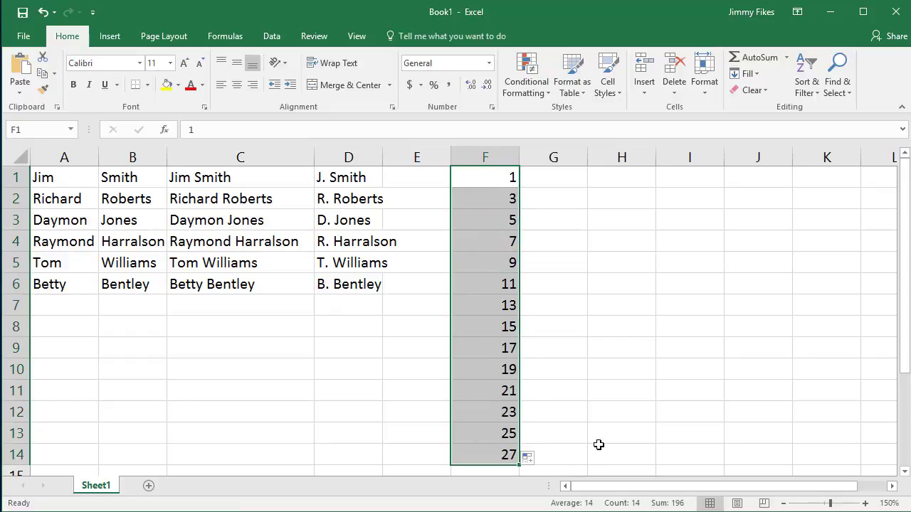